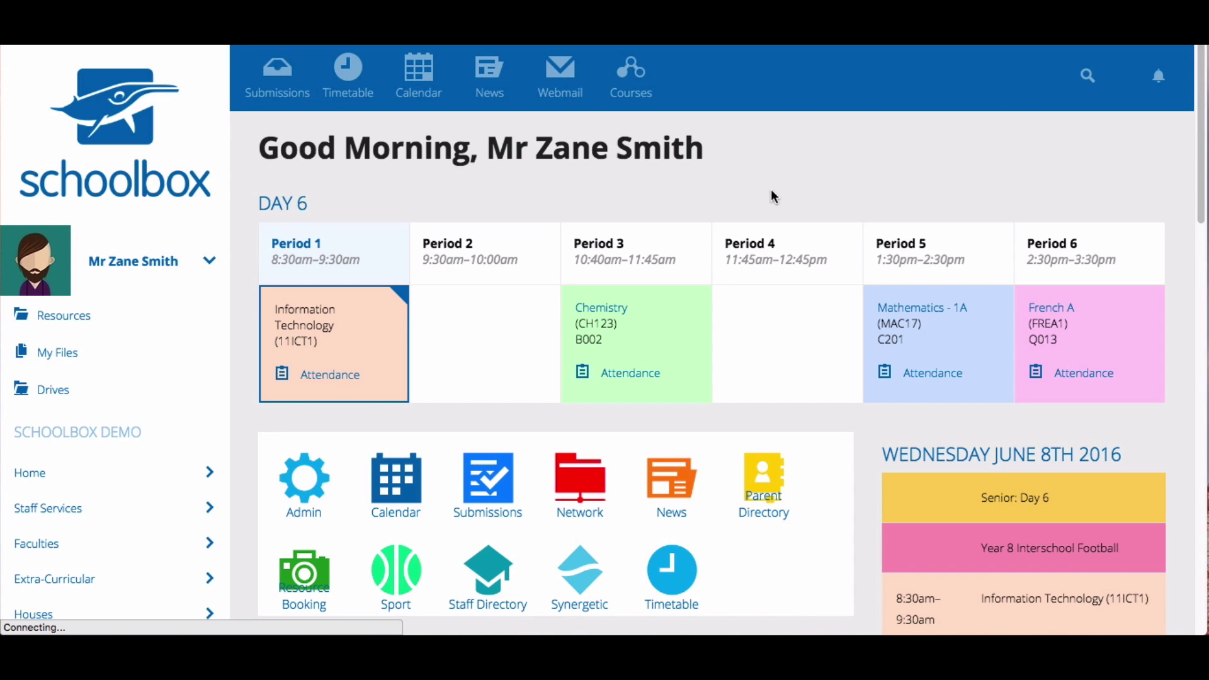
Step: Open the French A class page and add a News component to it
left_click(1040, 309)
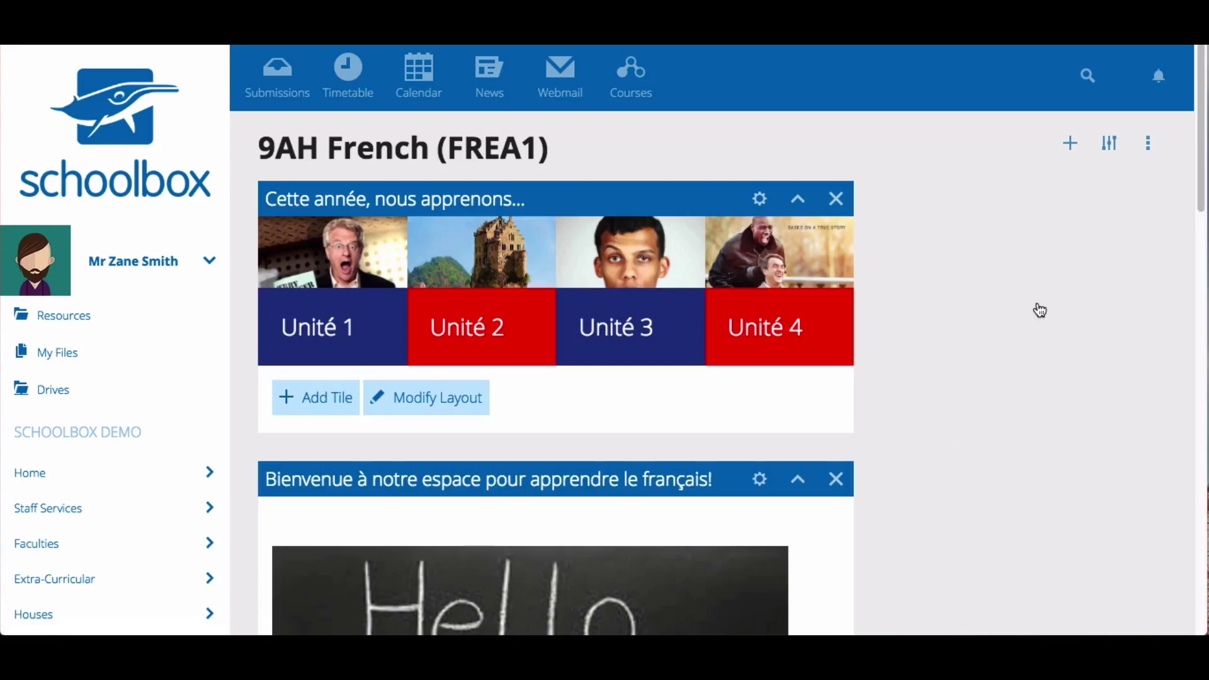
left_click(1070, 143)
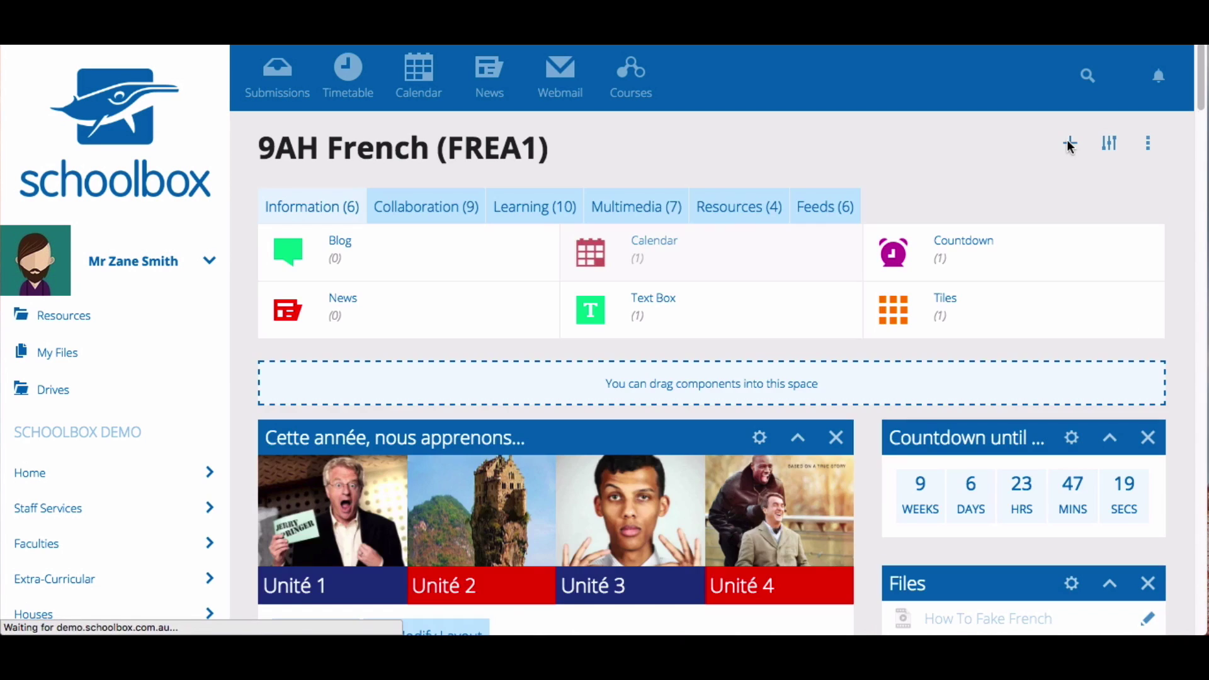
left_click(340, 304)
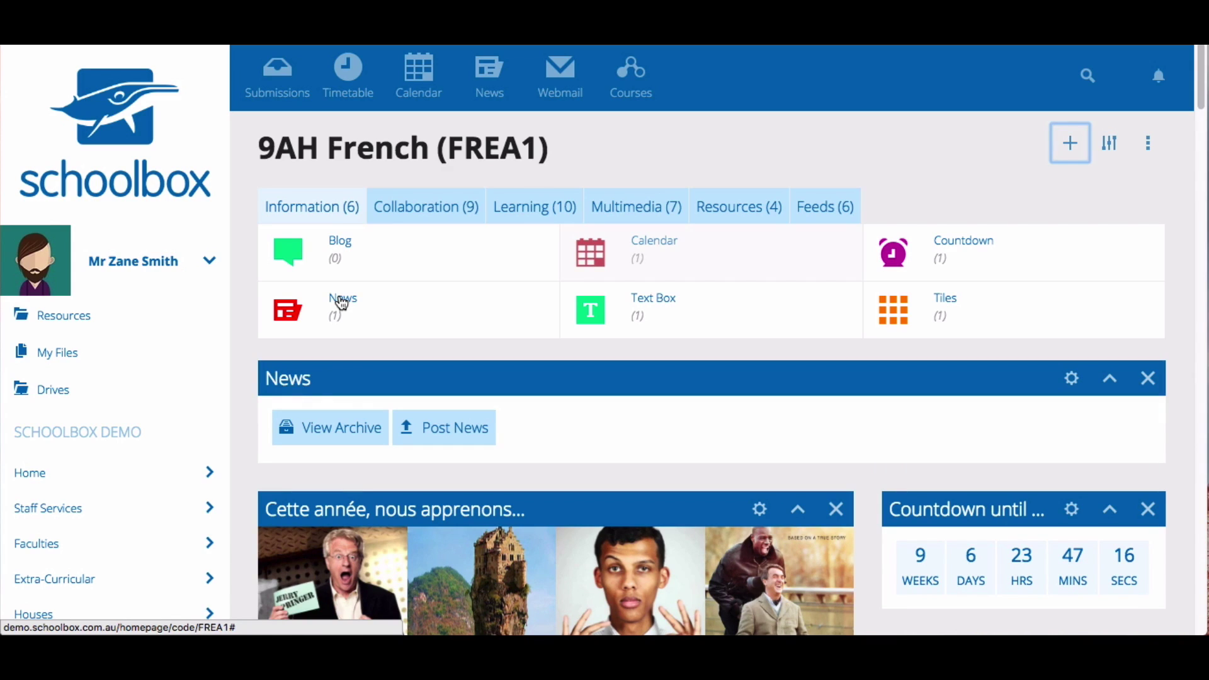
left_click(1066, 144)
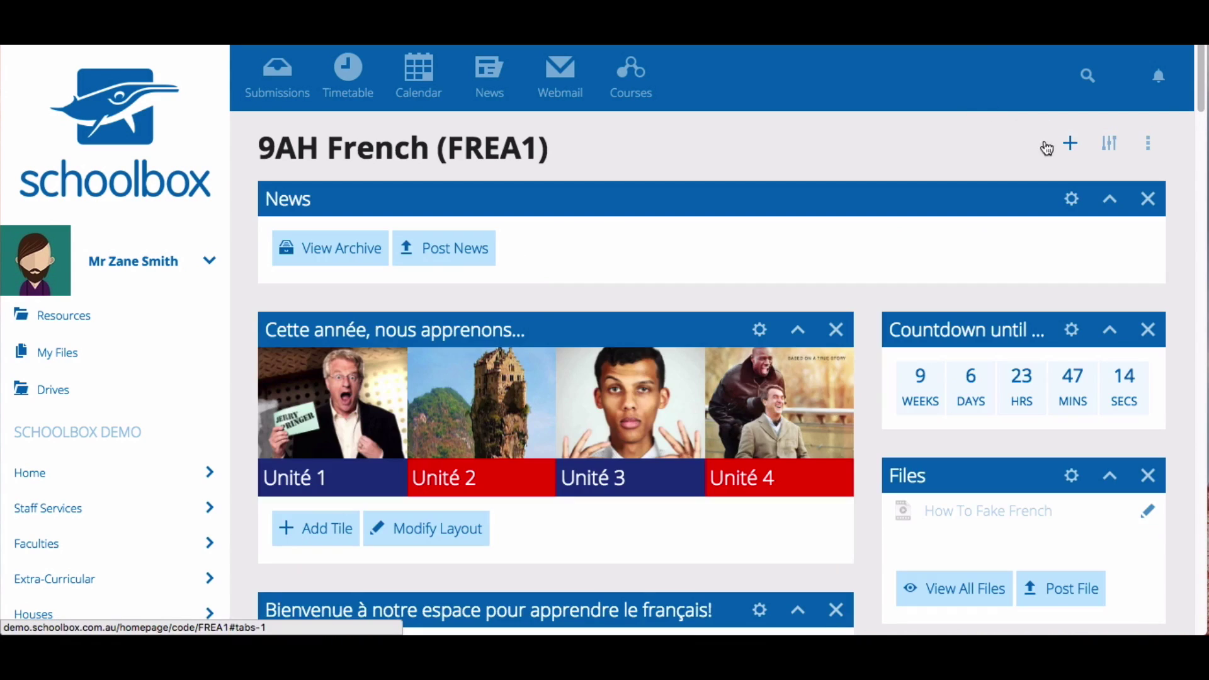
Step: Go to the school News page and browse the General, Music, Sport and Academic topics
left_click(497, 95)
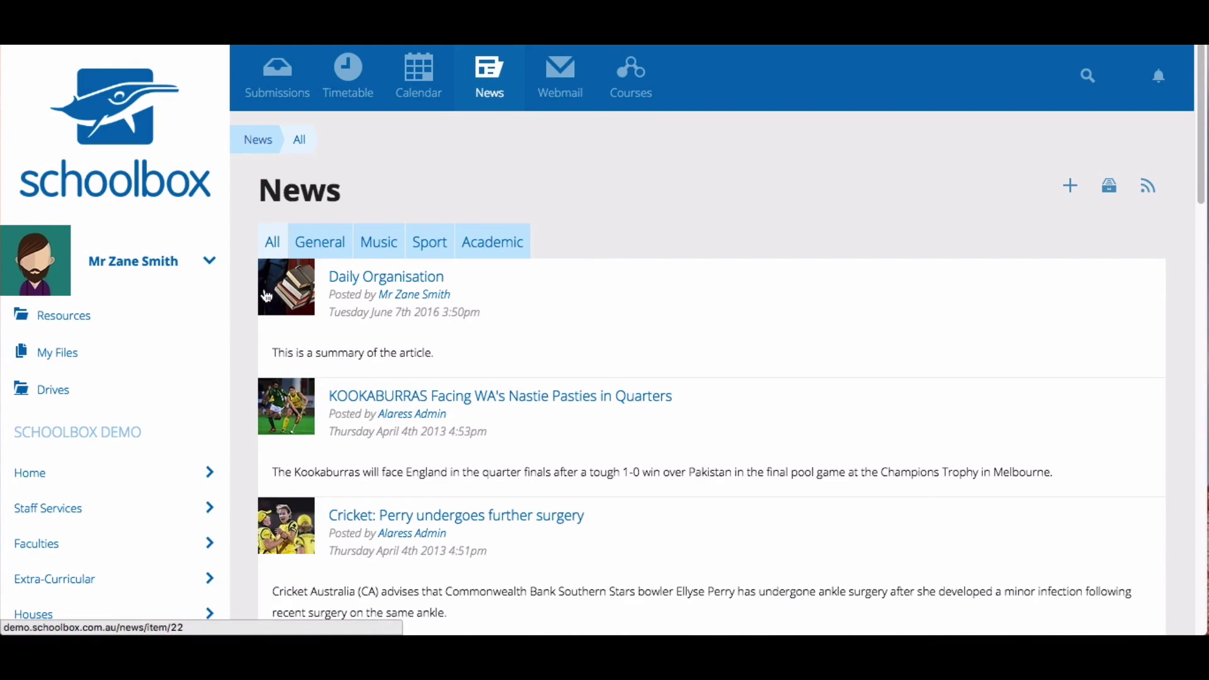
left_click(321, 255)
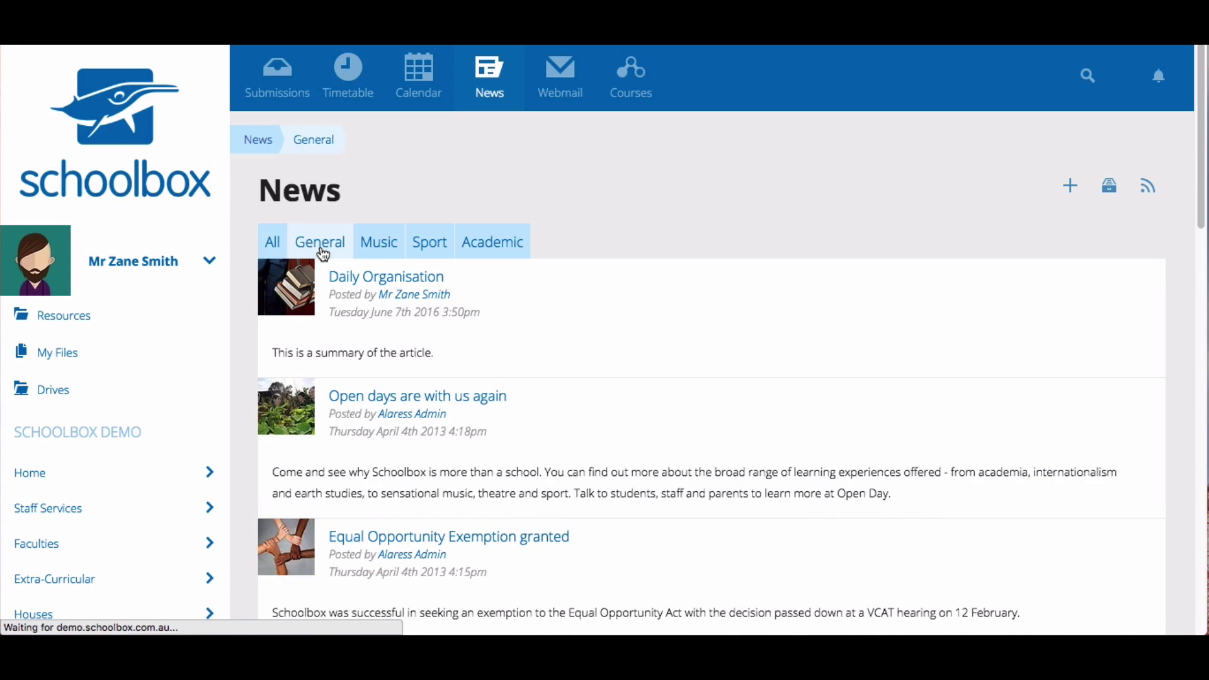
left_click(379, 251)
left_click(425, 250)
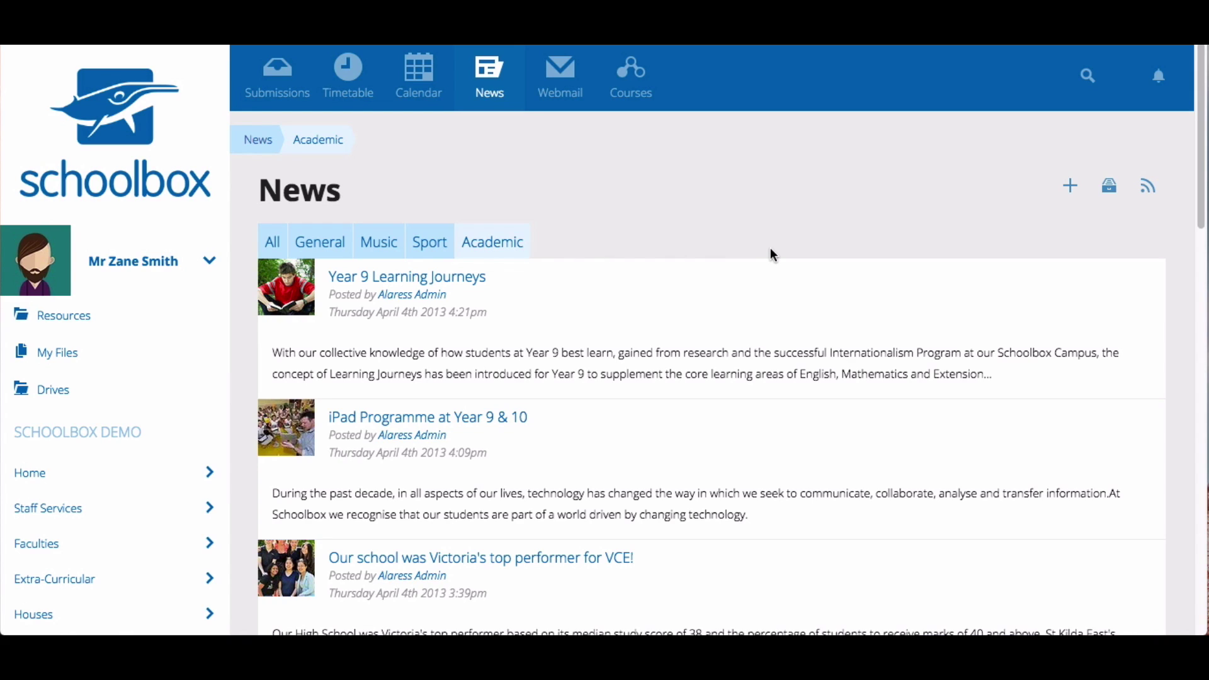
left_click(1110, 187)
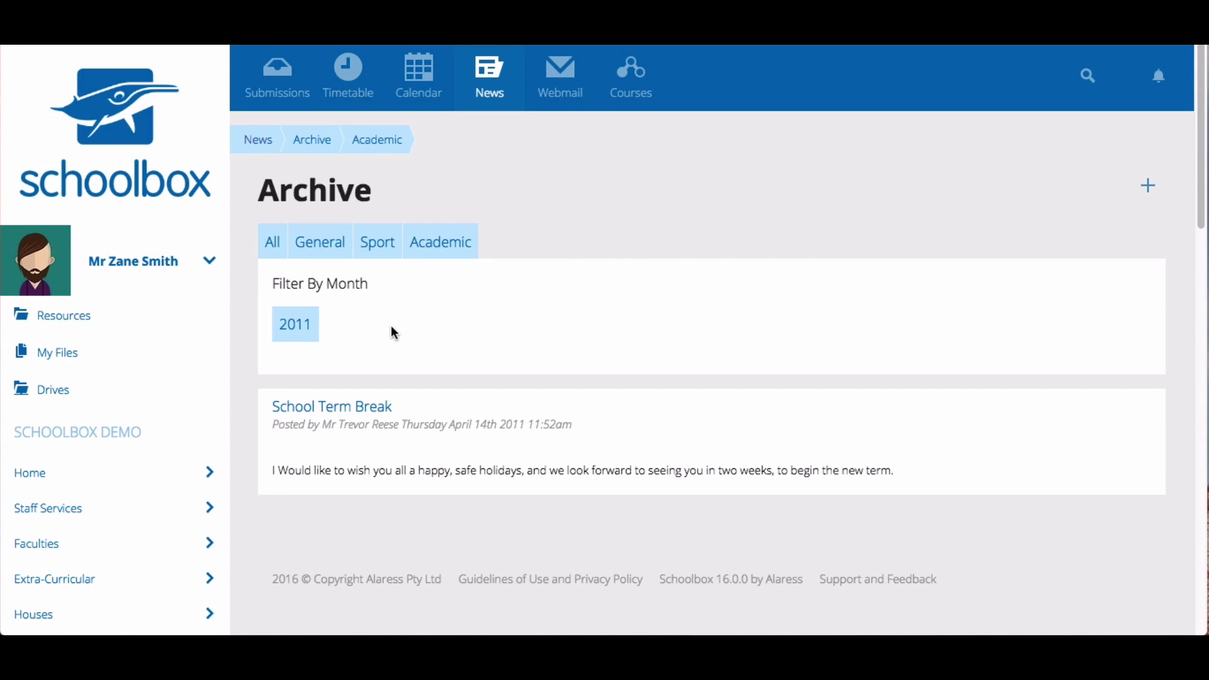
Step: View the 2011 Academic news archive, then return to the current Academic list
left_click(280, 331)
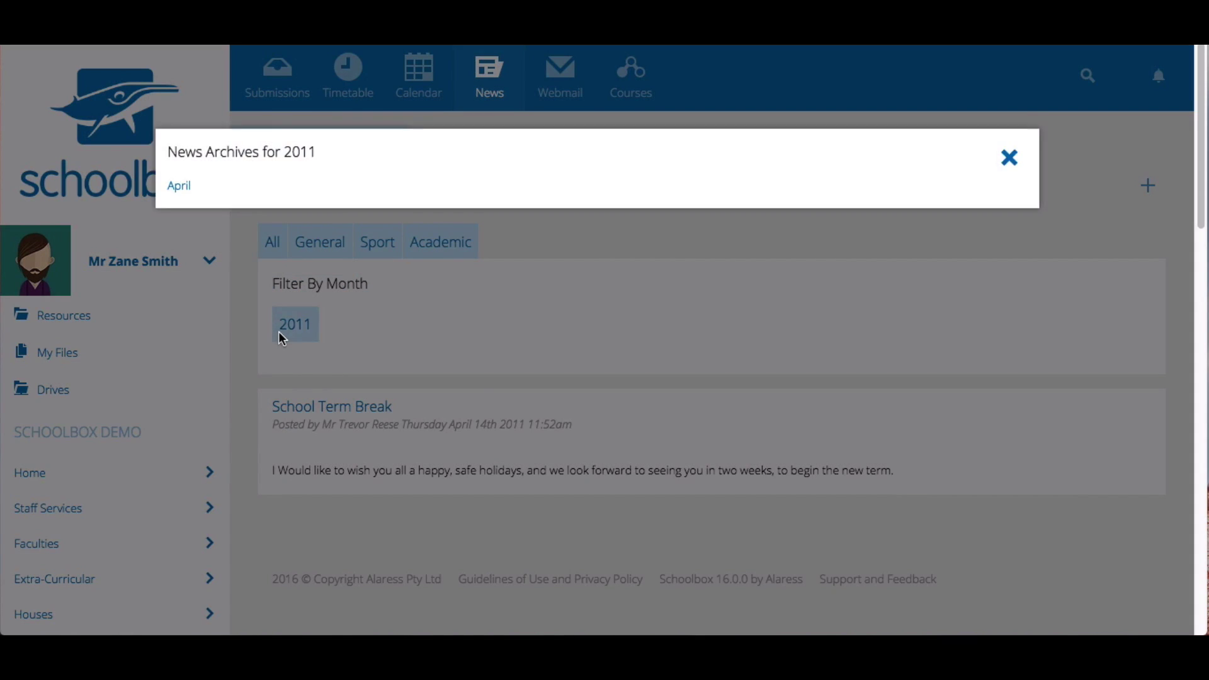
left_click(1009, 157)
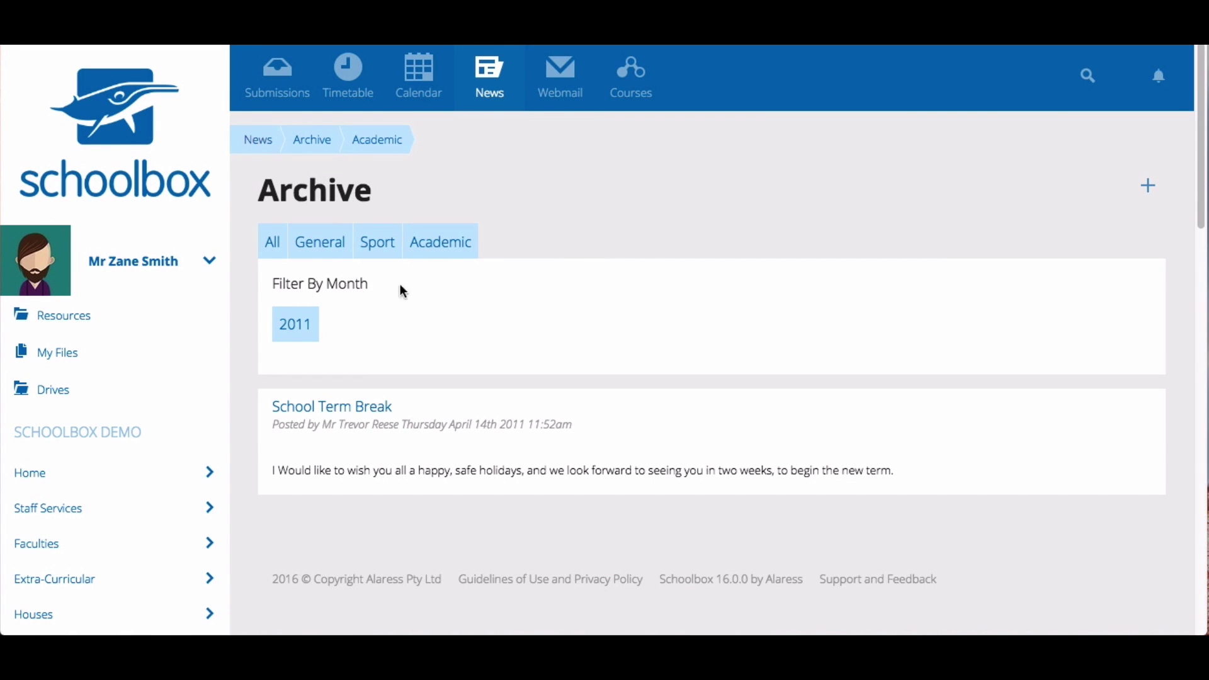
left_click(413, 245)
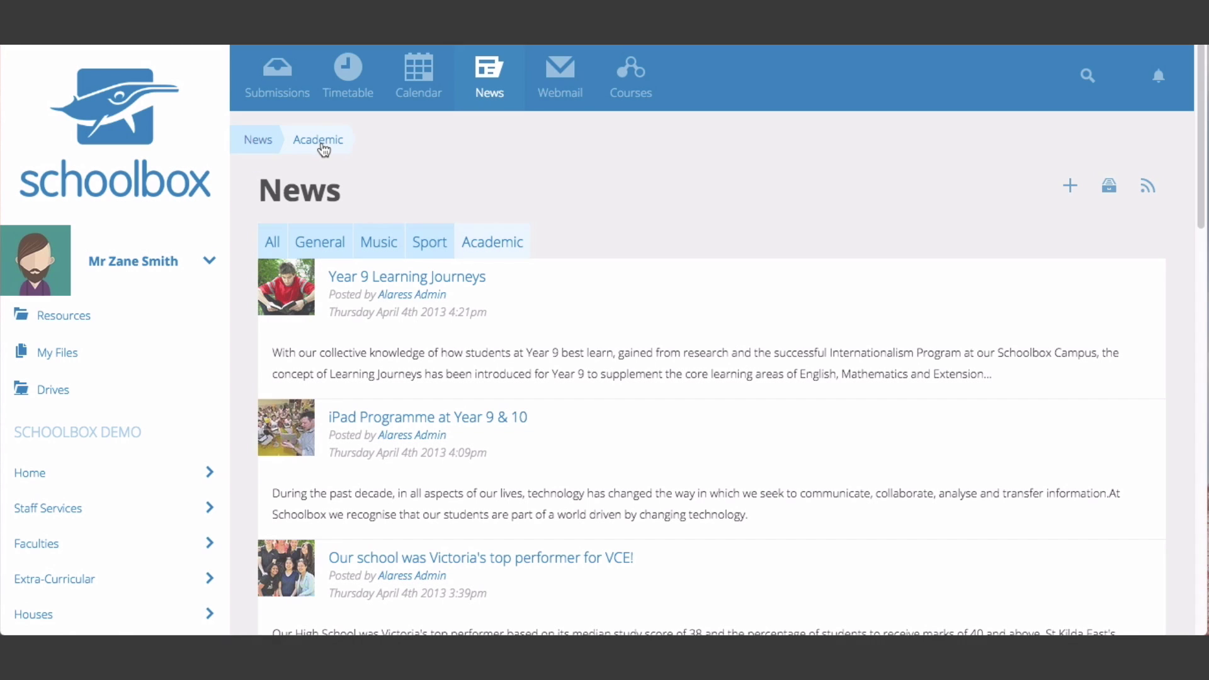
Step: Read through the Year 9 Learning Journeys article, then start a new news article
left_click(419, 281)
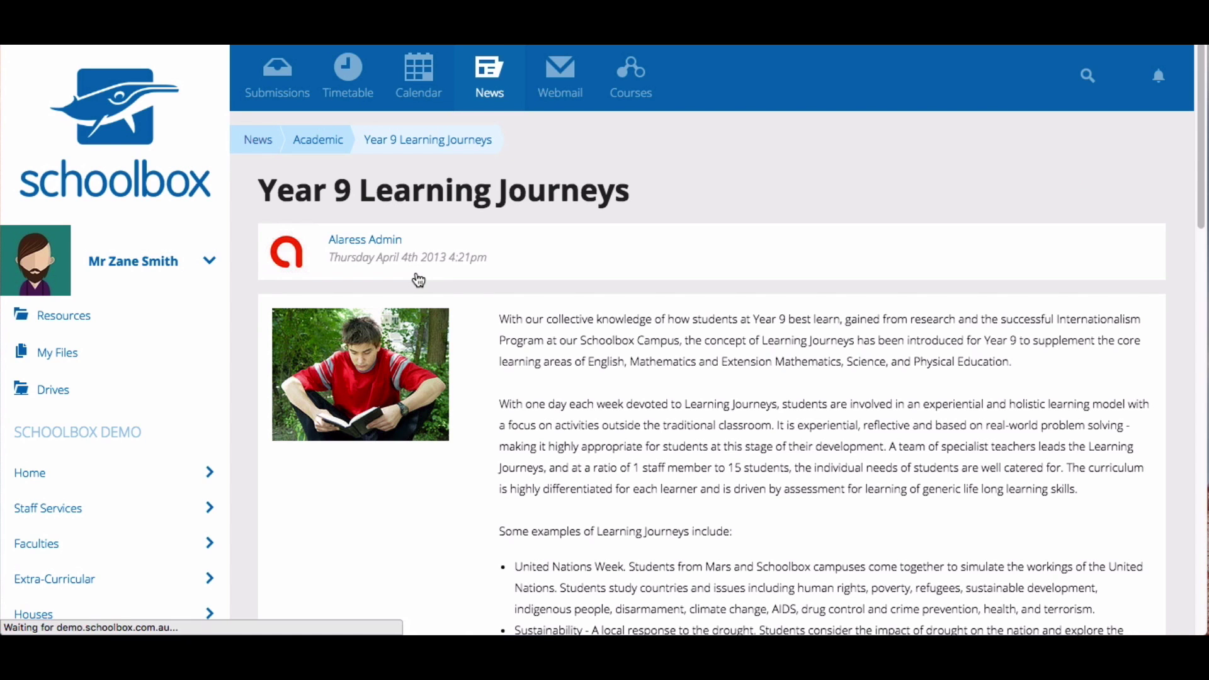
scroll(884, 454, "down", 3)
scroll(884, 454, "down", 5)
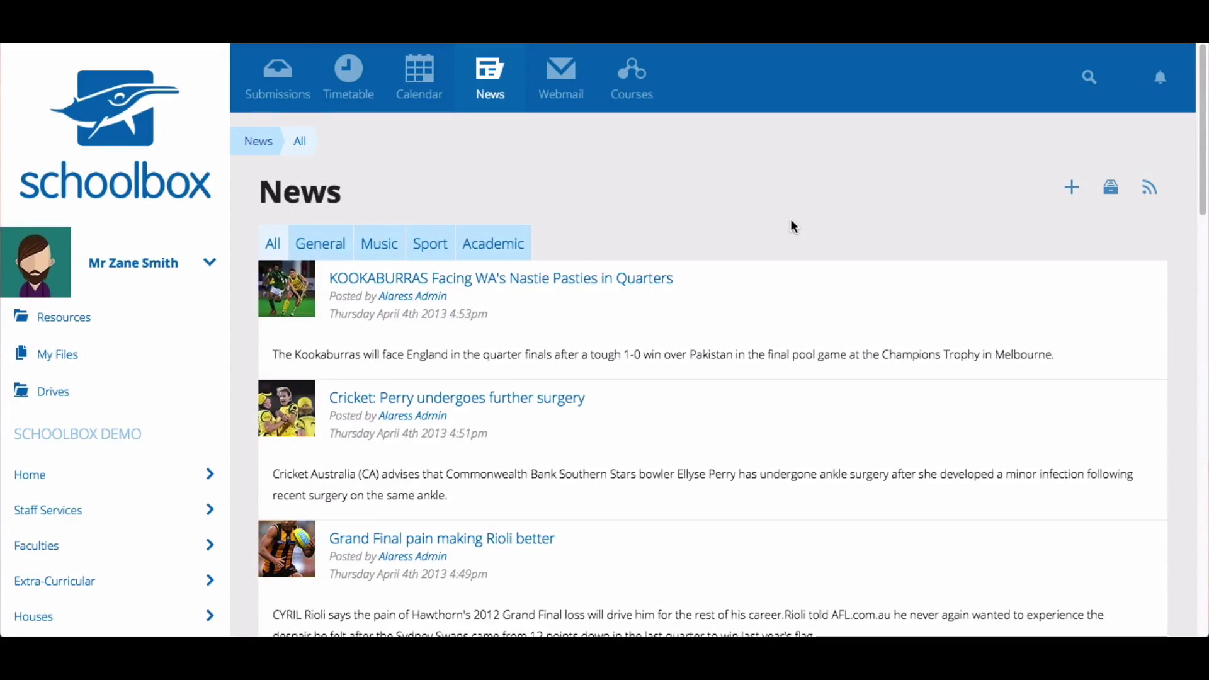
left_click(1072, 189)
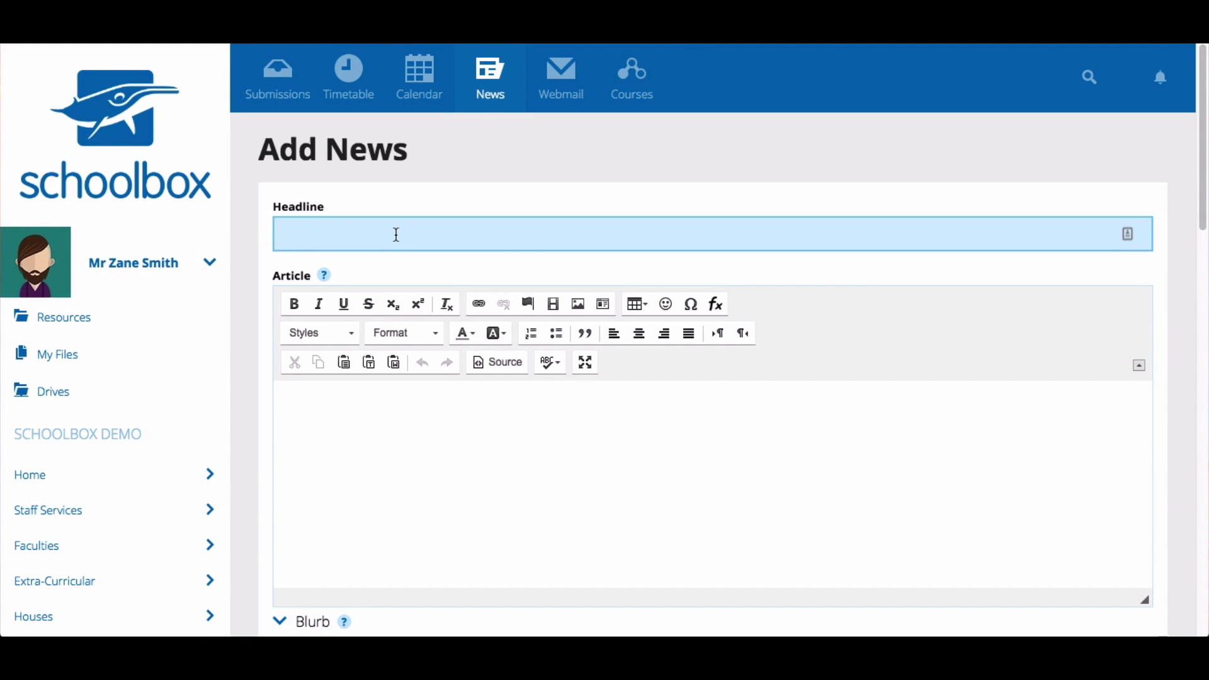
Step: Enter headline 'Daily Organisation' and body 'This is where you write the content of your article'
type("Daily Organisation")
key("Tab")
type("This i")
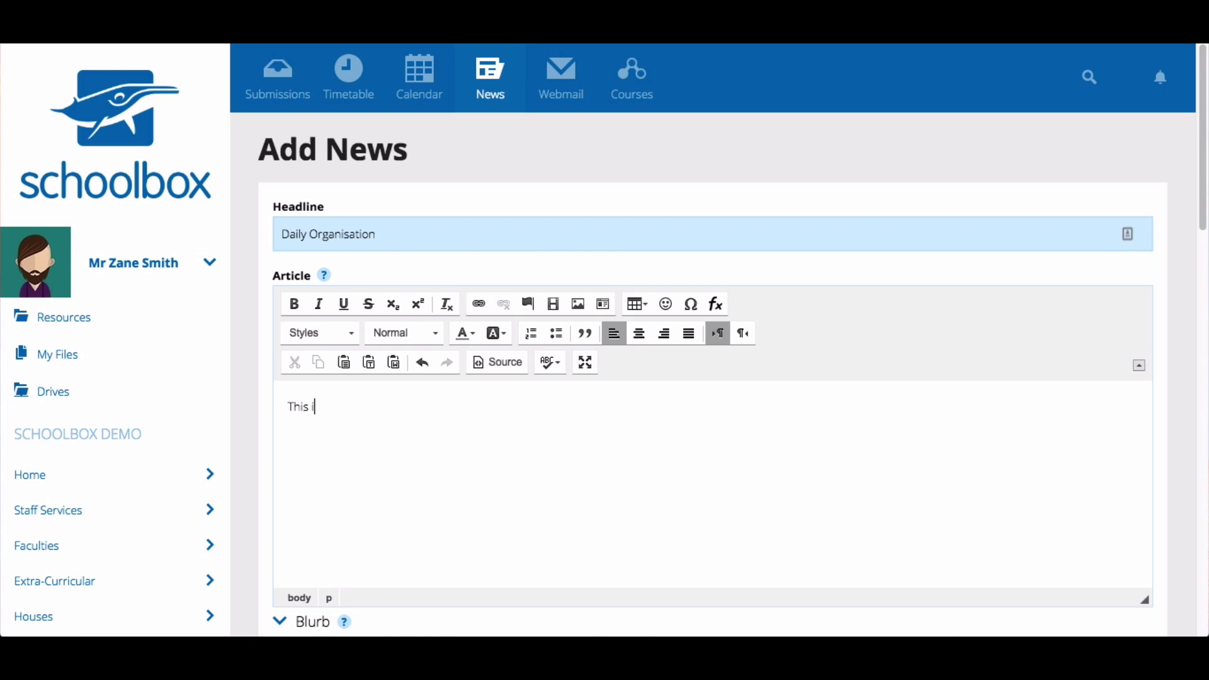
type("s where you write the conet")
key("BackSpace")
key("BackSpace")
type("tent")
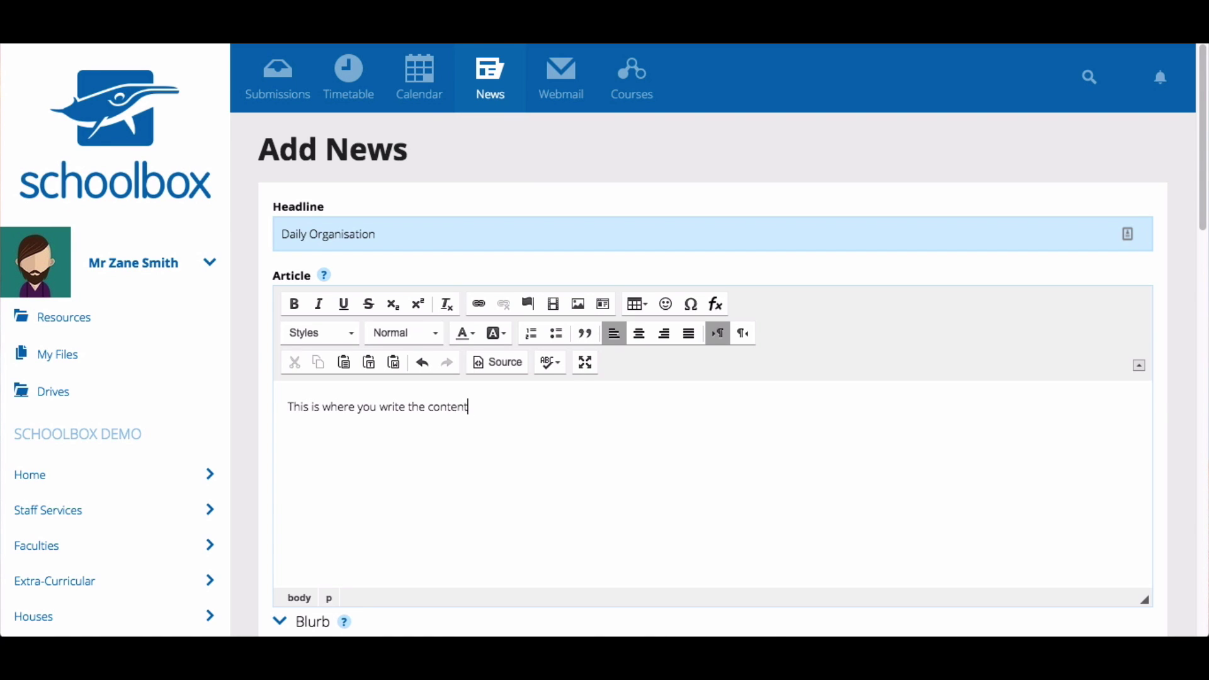
type(" of your article")
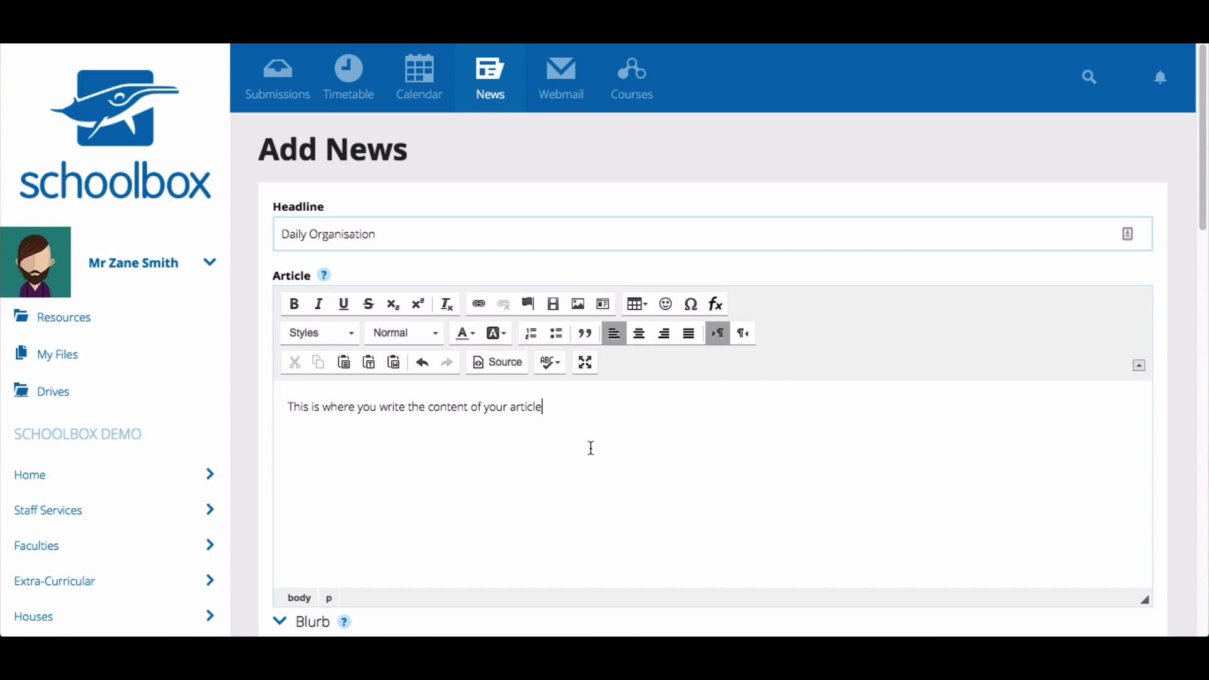
scroll(590, 448, "down", 1)
scroll(591, 447, "down", 2)
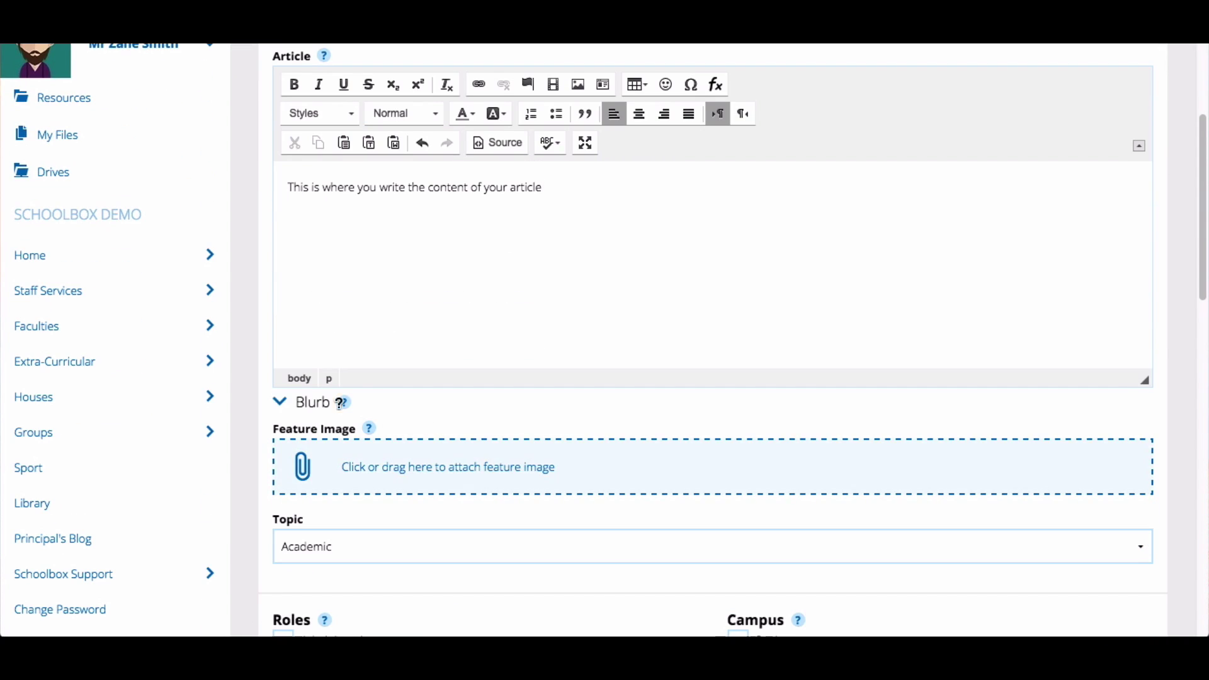
Step: Expand the Blurb section and enter 'This is a summary of the article.'
left_click(280, 405)
scroll(281, 409, "down", 2)
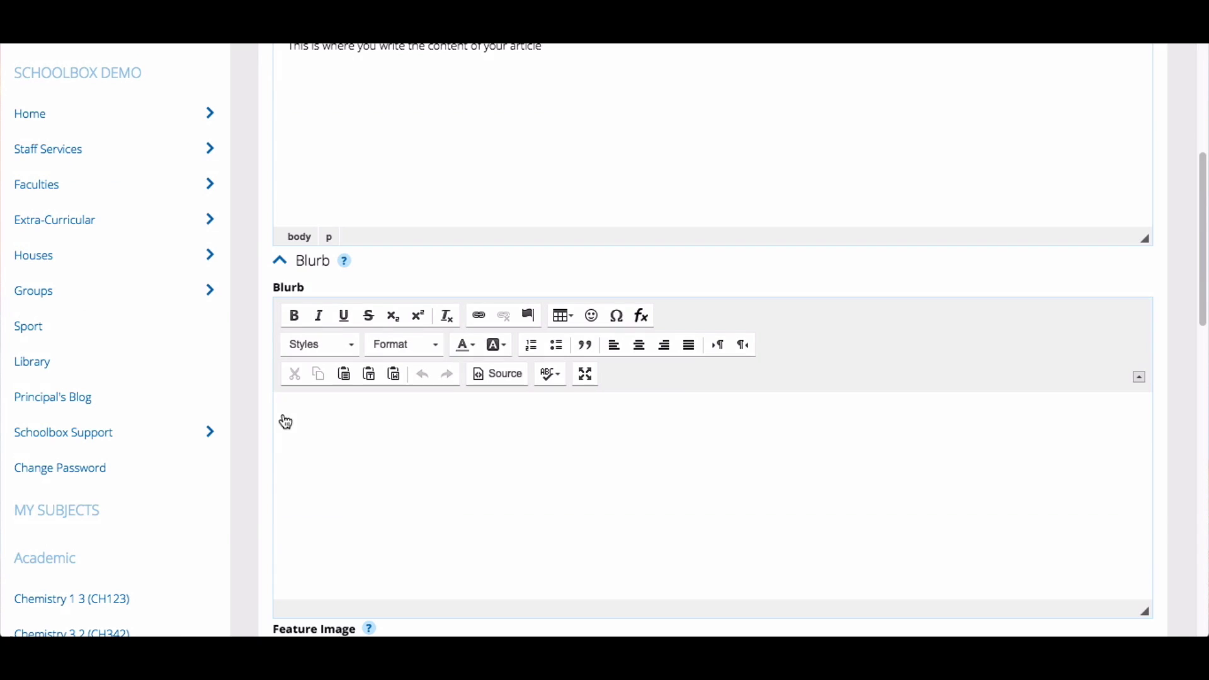
left_click(330, 453)
type("This is ")
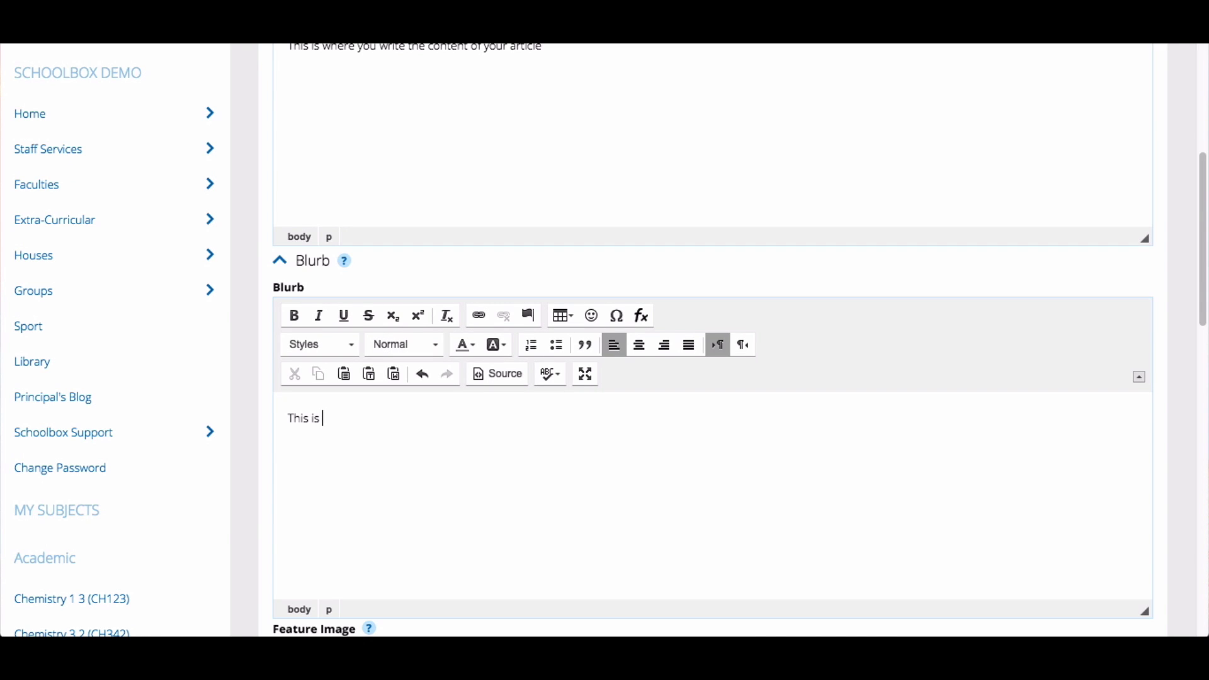
type("a summary of the art")
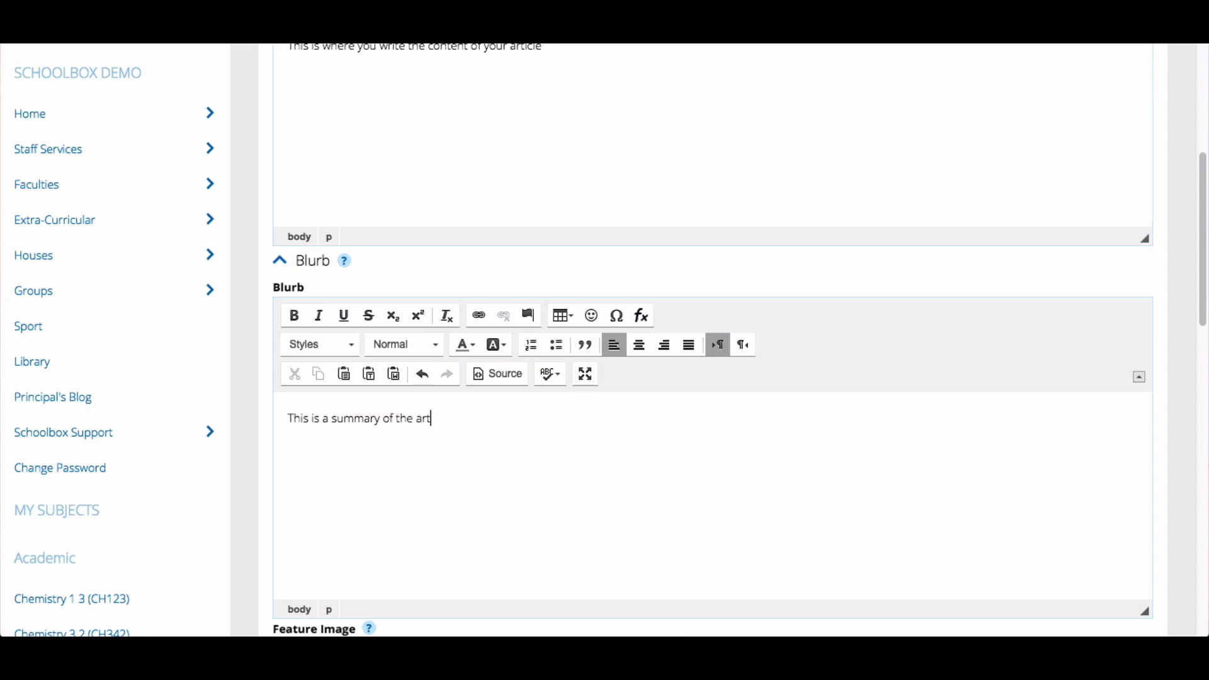
type("icle.")
Step: Attach books-1012088_960_720.jpg as the article's feature image
scroll(334, 451, "down", 6)
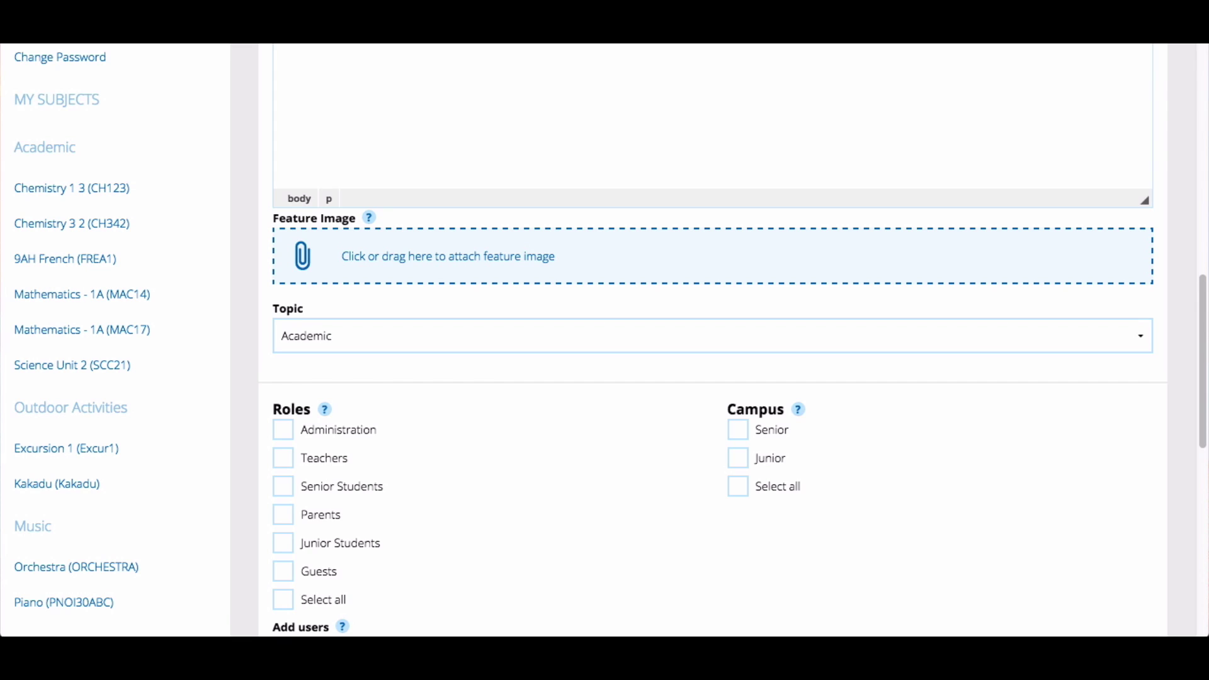
left_click_drag(824, 236, 547, 266)
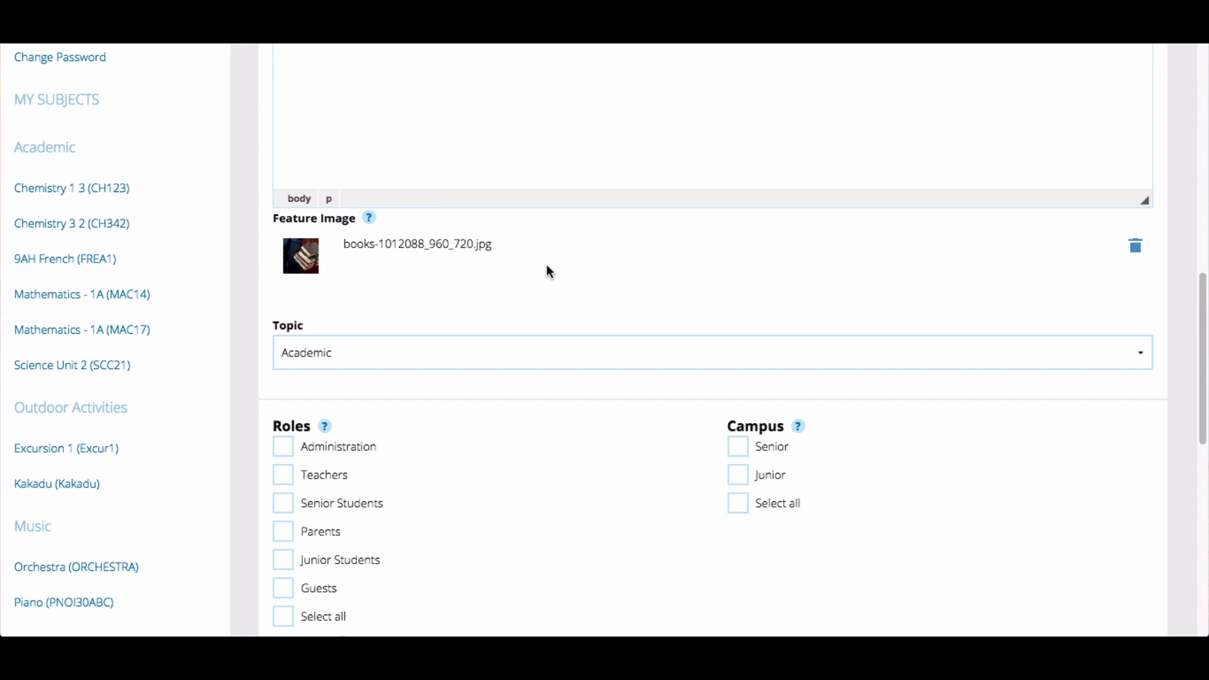
scroll(546, 263, "down", 3)
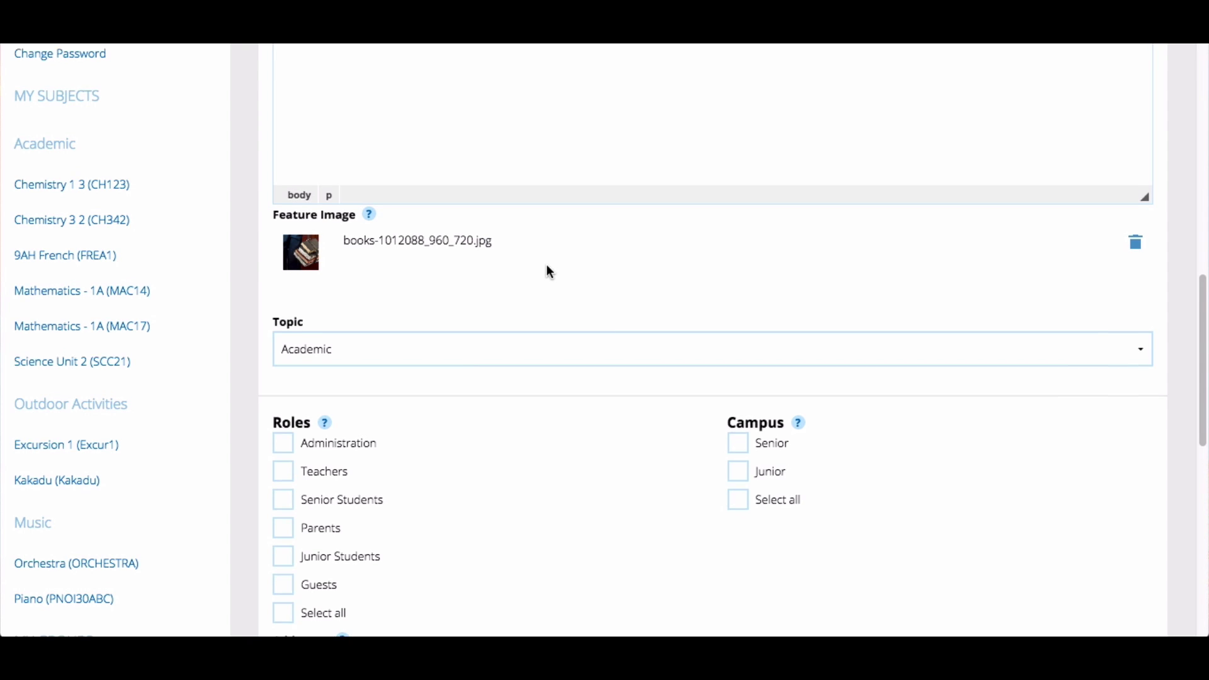
Step: Set the topic to General and target Teachers on both Junior and Senior campuses
left_click(476, 250)
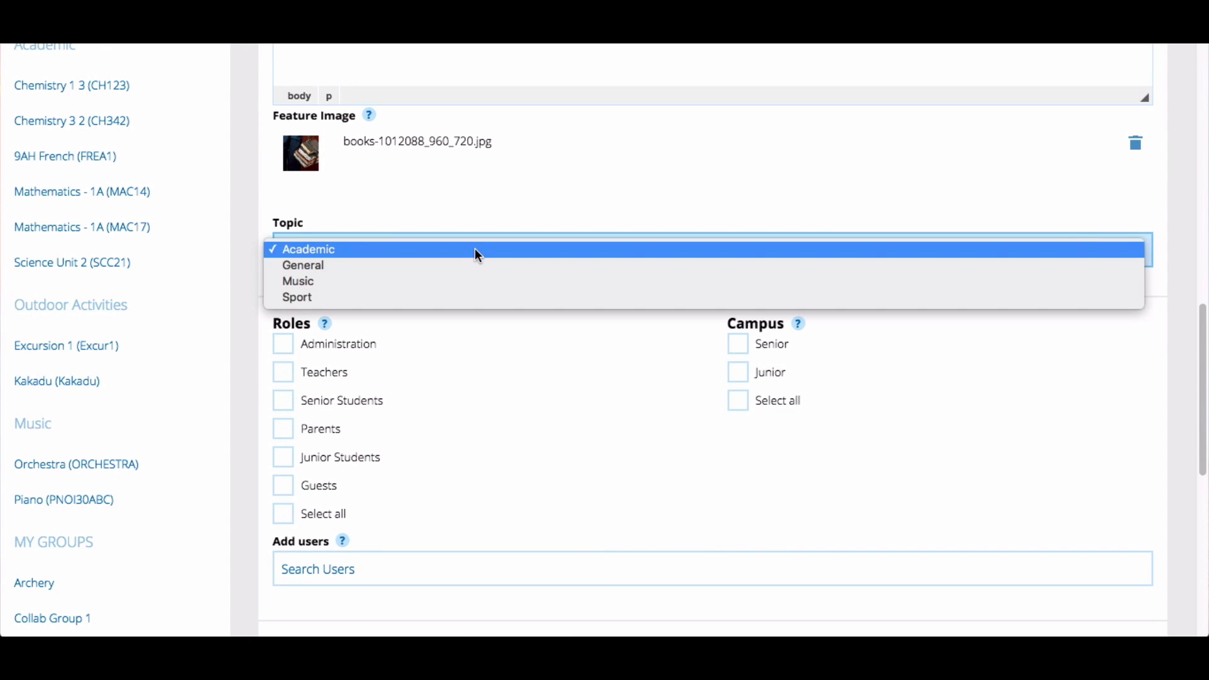
left_click(439, 271)
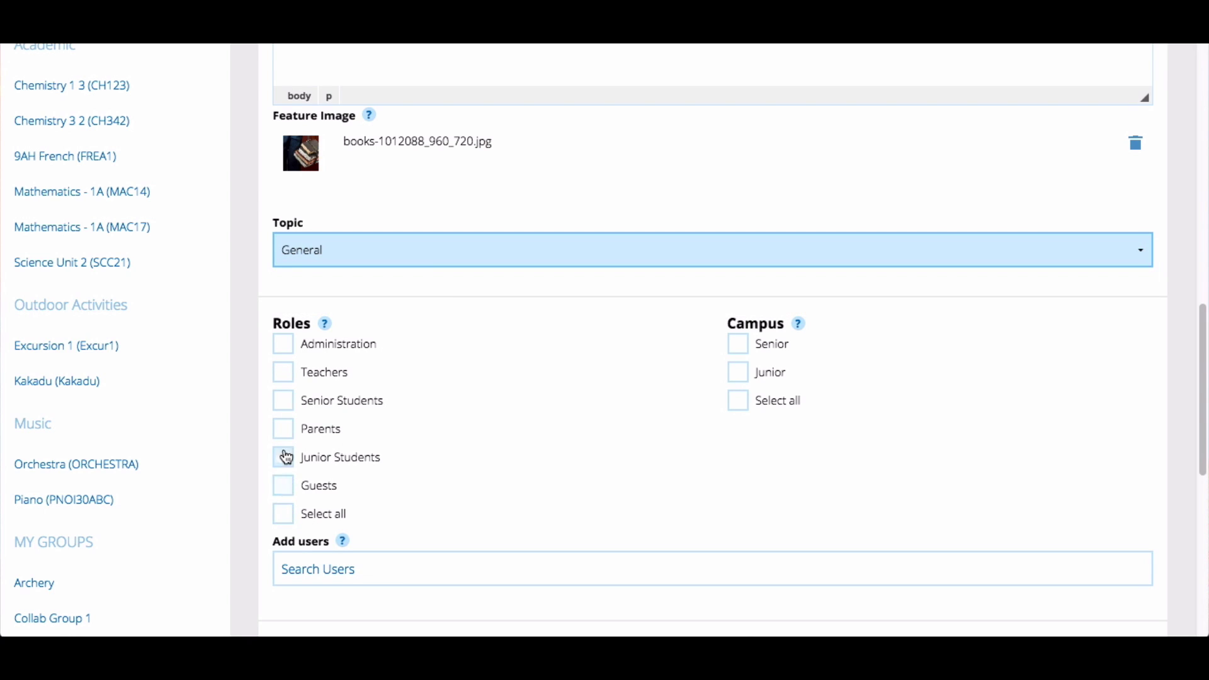
left_click(284, 373)
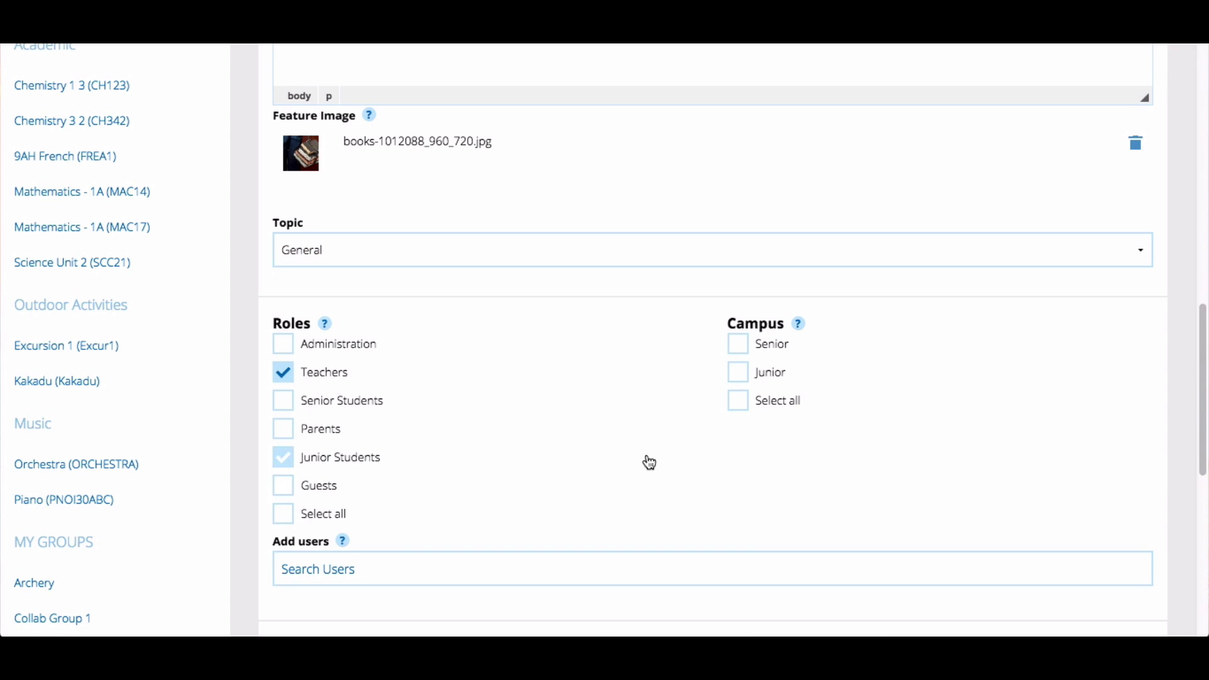
left_click(740, 377)
left_click(737, 403)
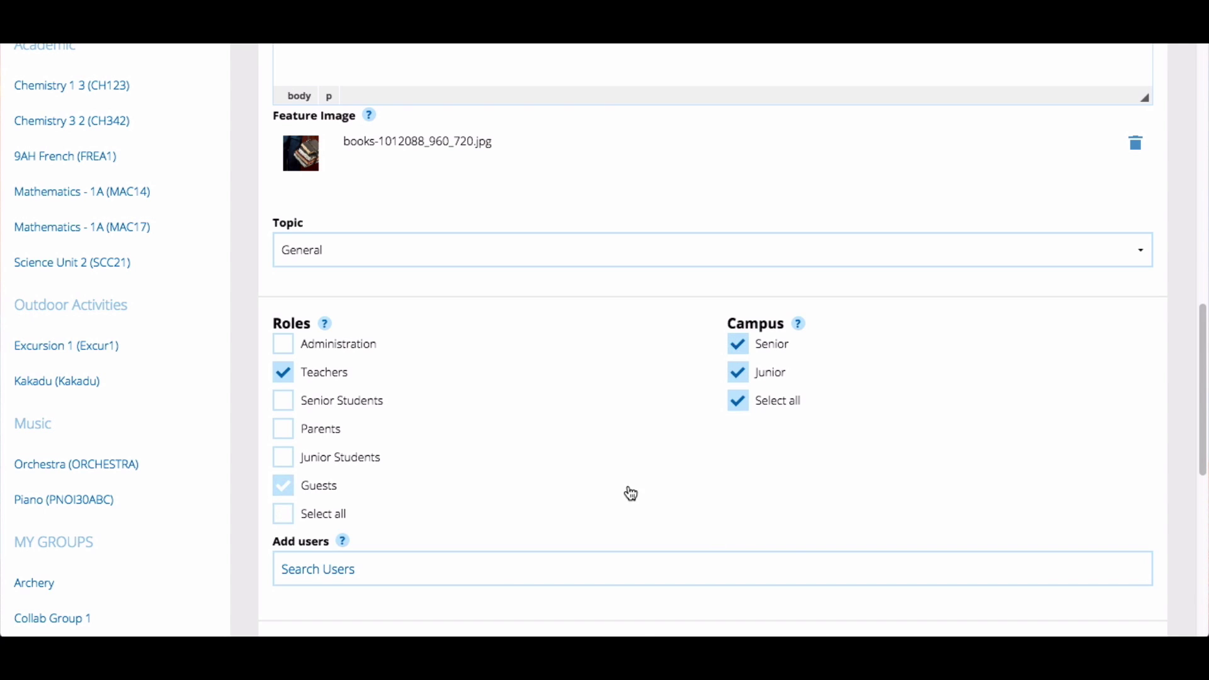
scroll(630, 492, "down", 3)
Step: Search users by name and add the Year 9 senior student as an individual recipient
left_click(378, 391)
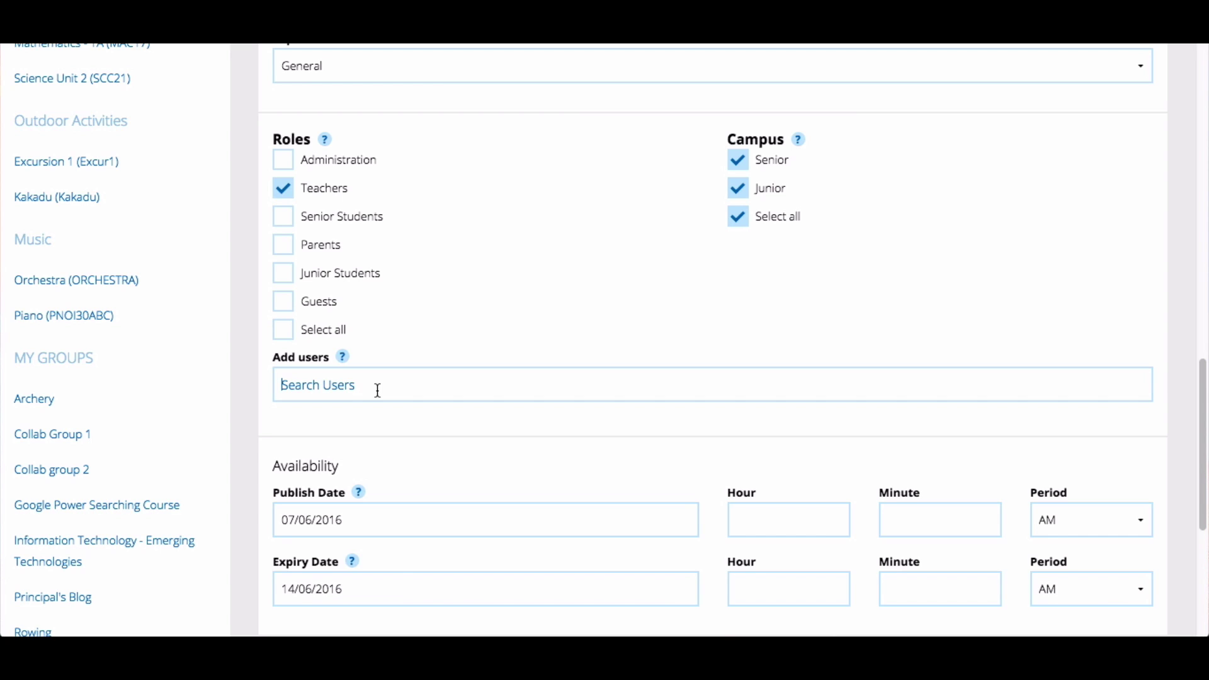
type("ava")
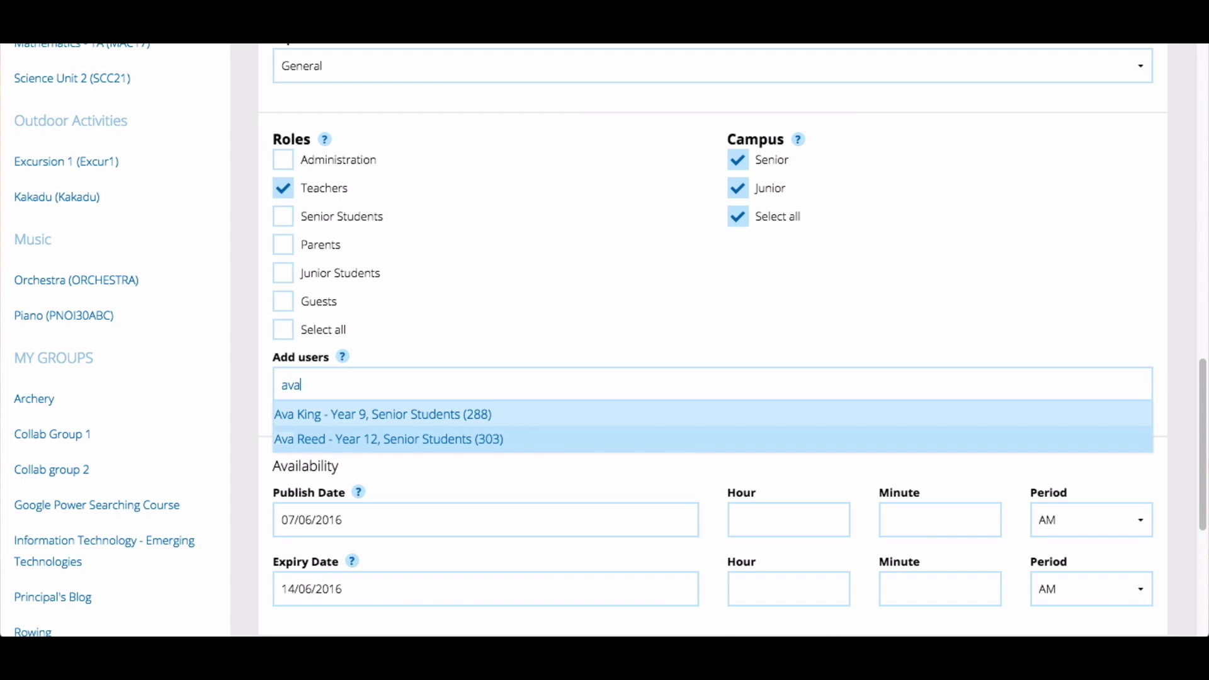
left_click(414, 417)
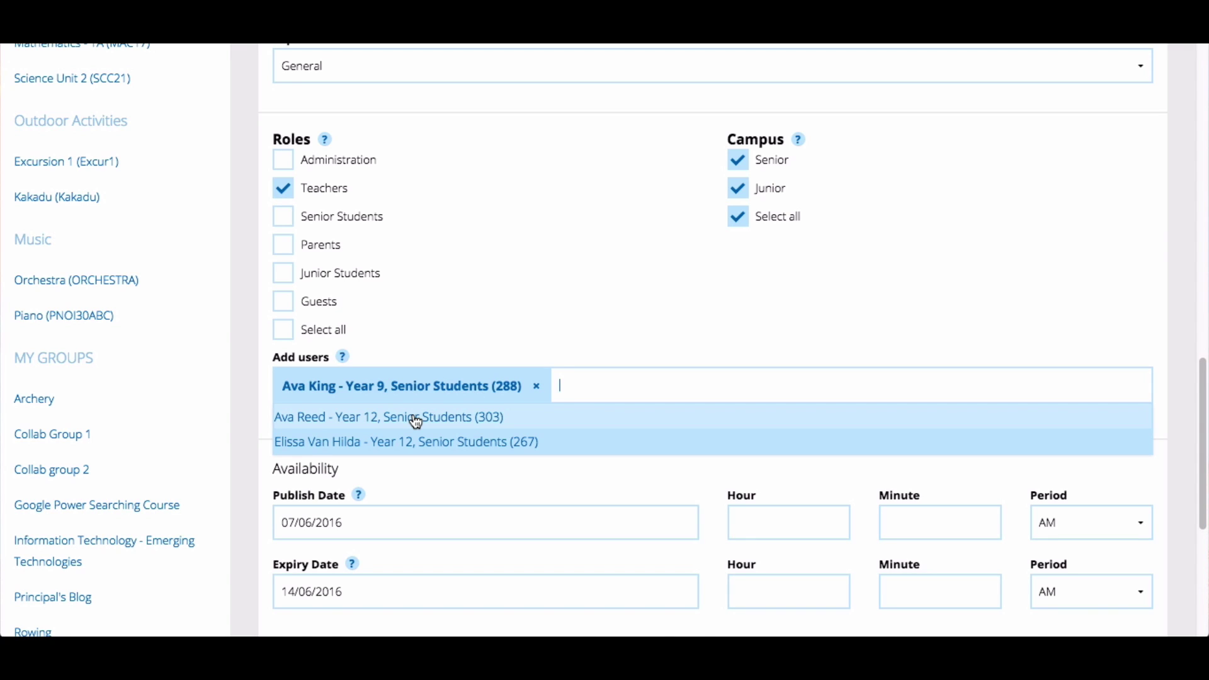
left_click(605, 316)
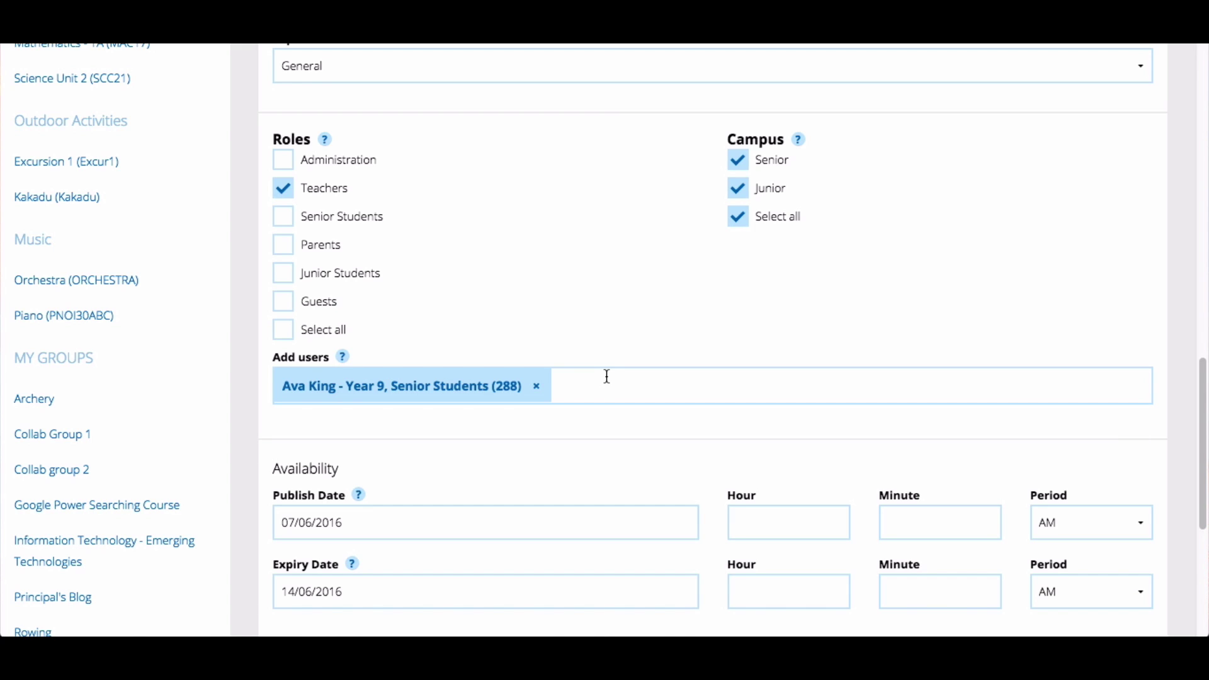
scroll(607, 376, "down", 5)
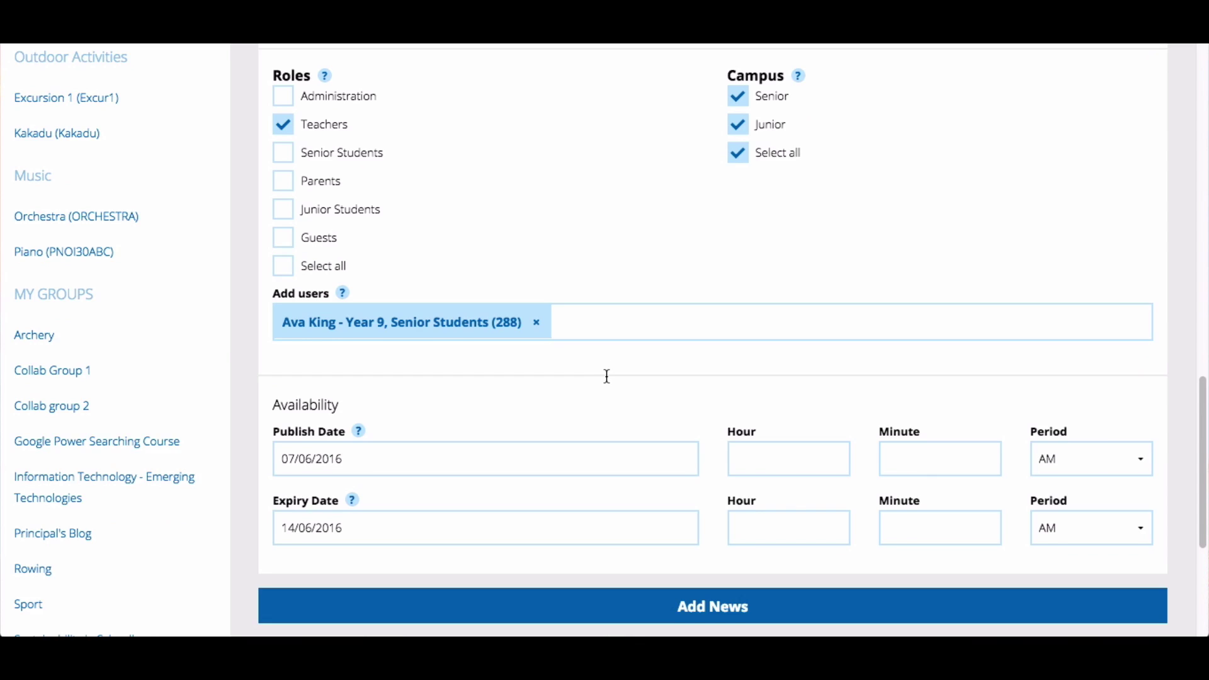
Step: Set the publish date and time to 15/06/2016 at 2:00 PM
scroll(607, 376, "down", 3)
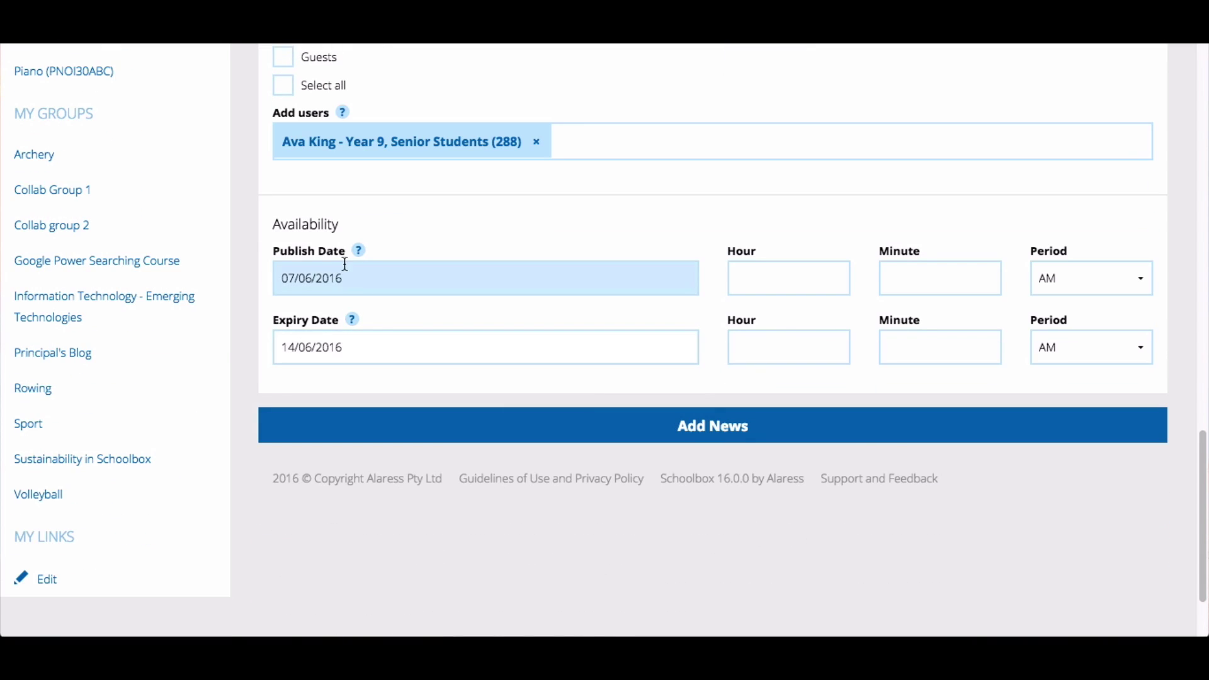
left_click(373, 276)
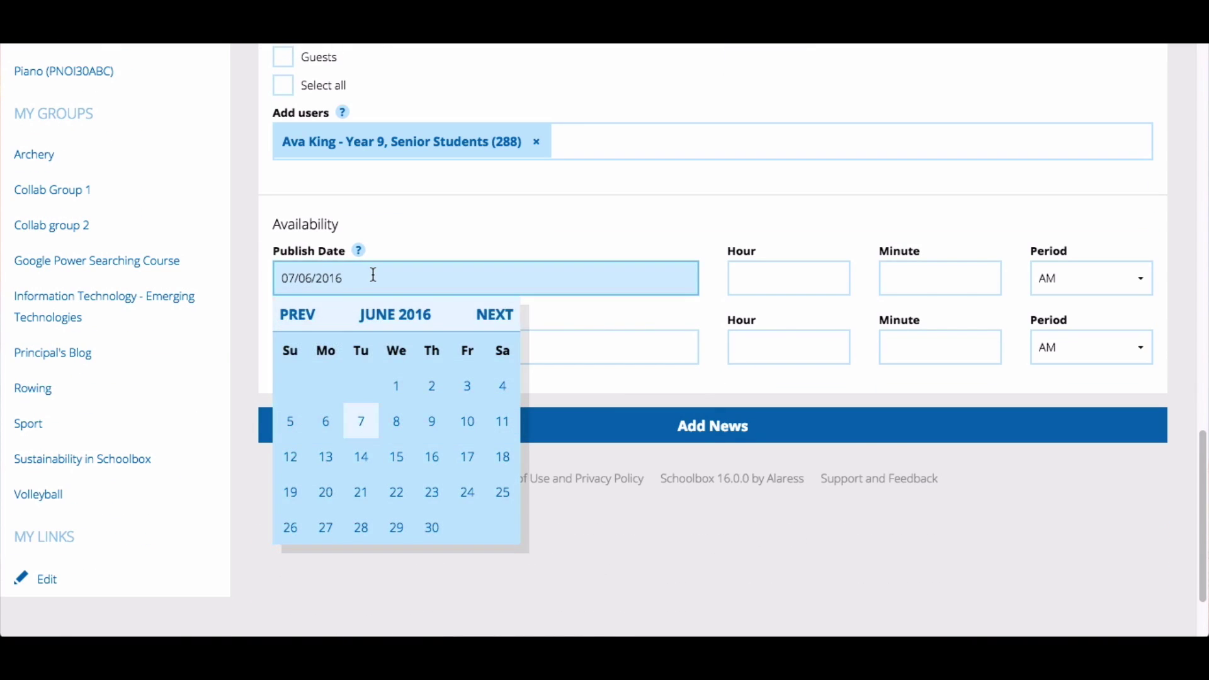
left_click(401, 458)
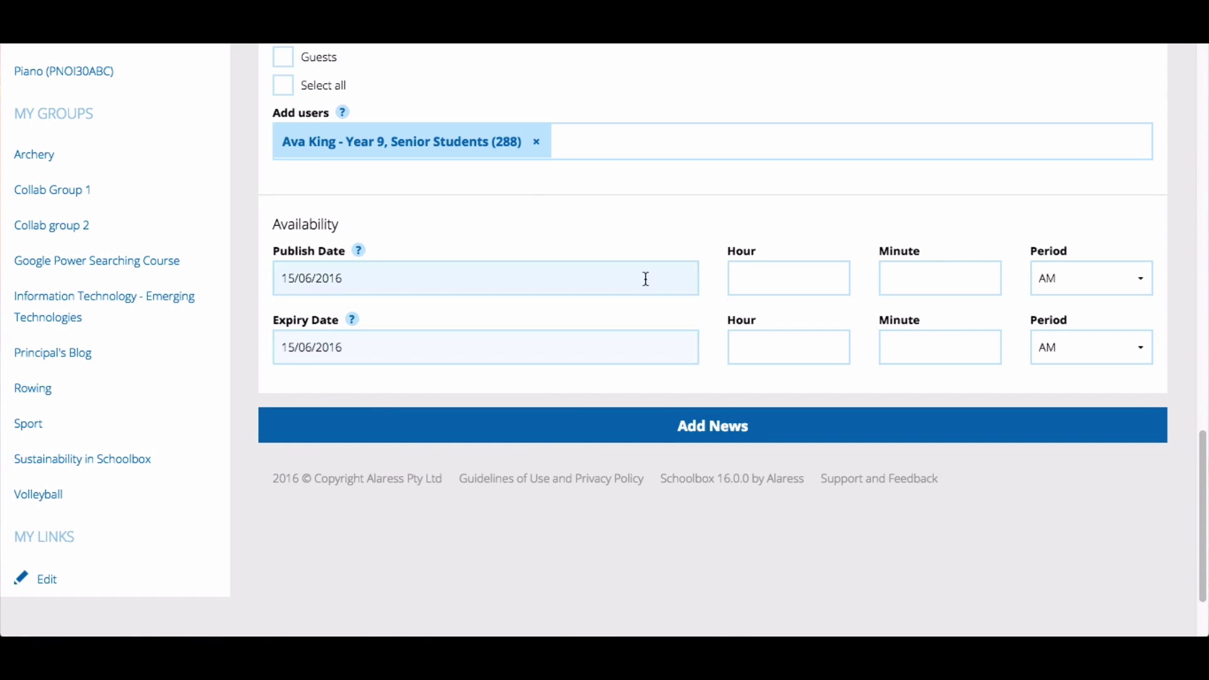
left_click(791, 275)
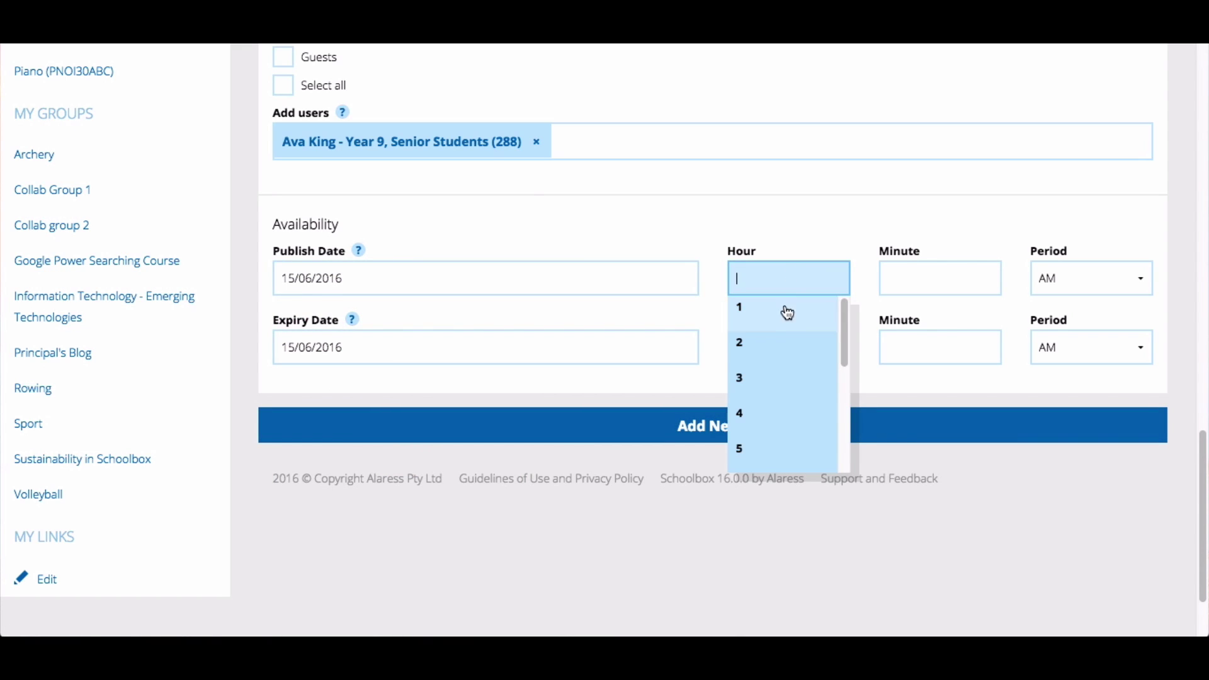
left_click(787, 346)
left_click(916, 282)
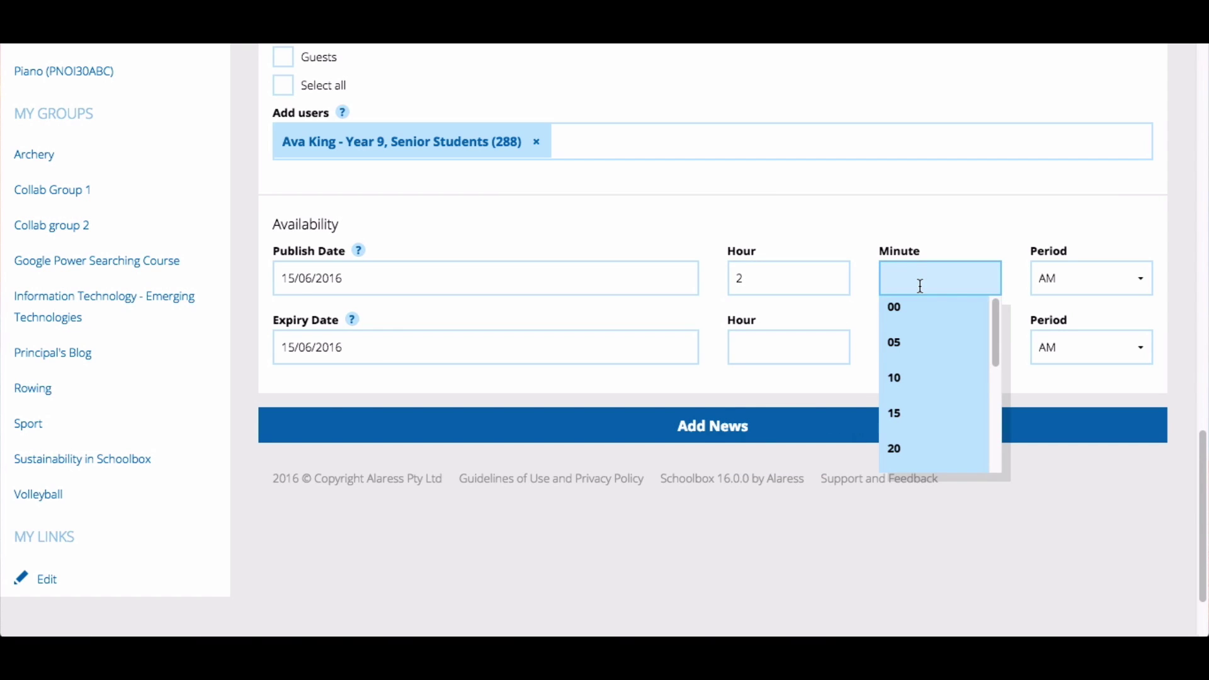
type("00")
left_click(930, 308)
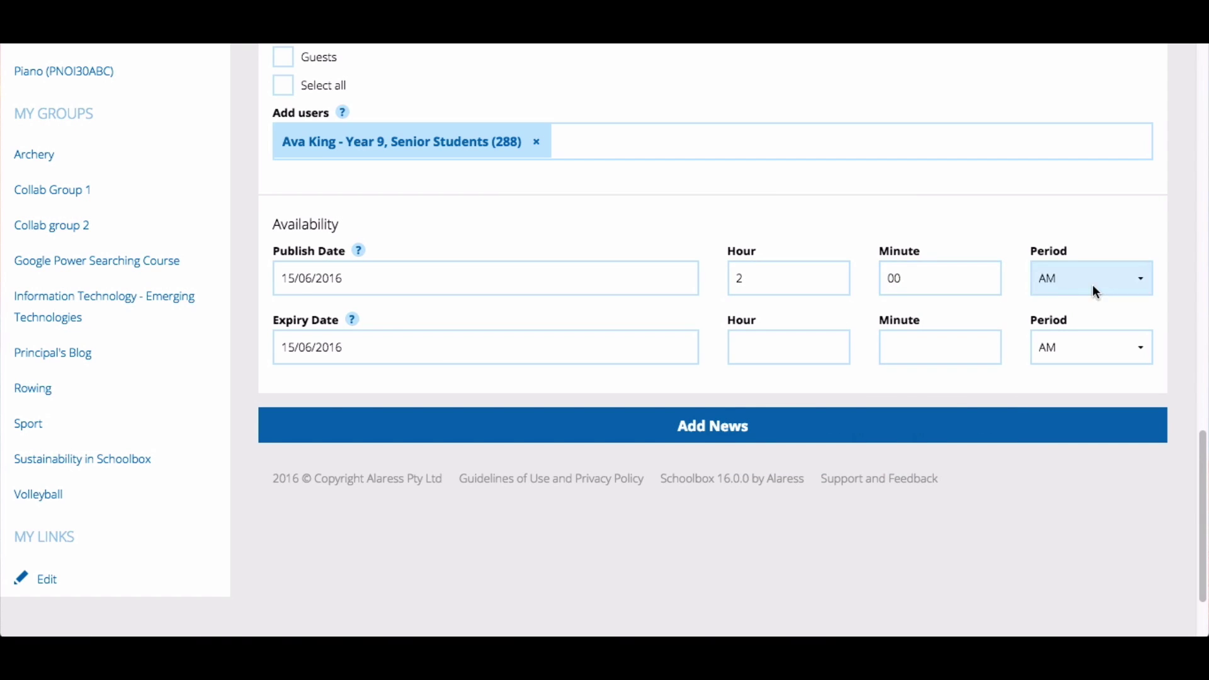
left_click(1093, 286)
left_click(1089, 291)
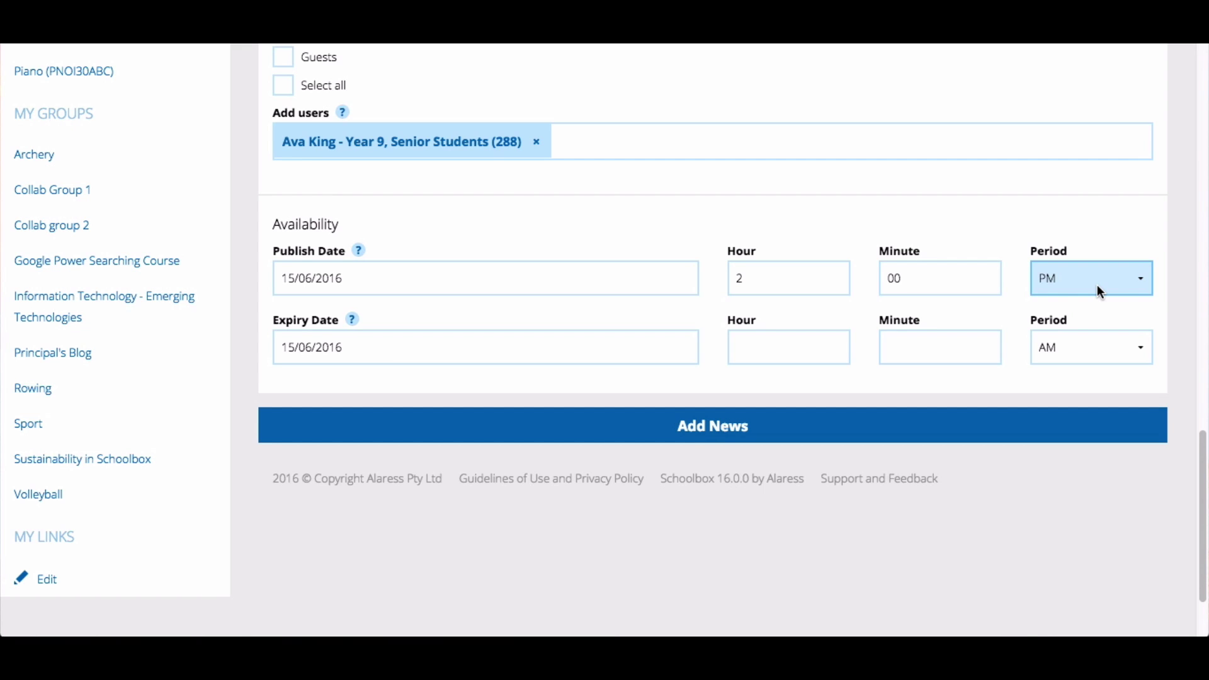
Step: Set the expiry date and time to 17/06/2016 at 3:15 PM
left_click(358, 345)
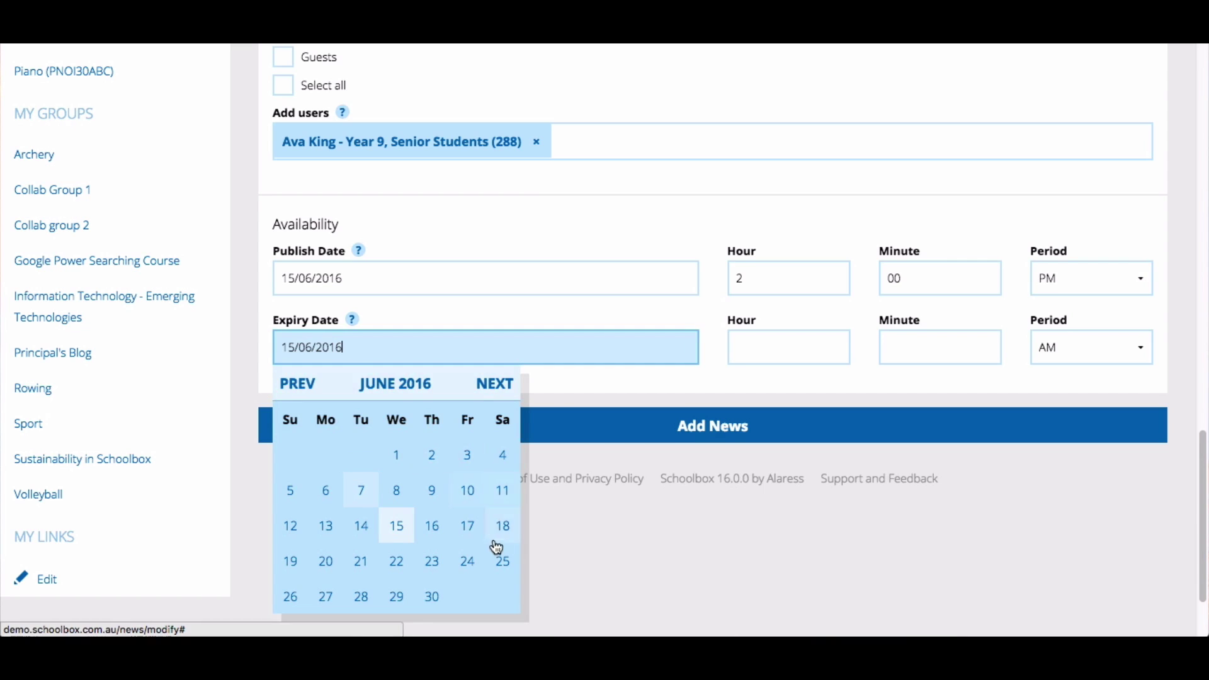
left_click(469, 529)
left_click(764, 348)
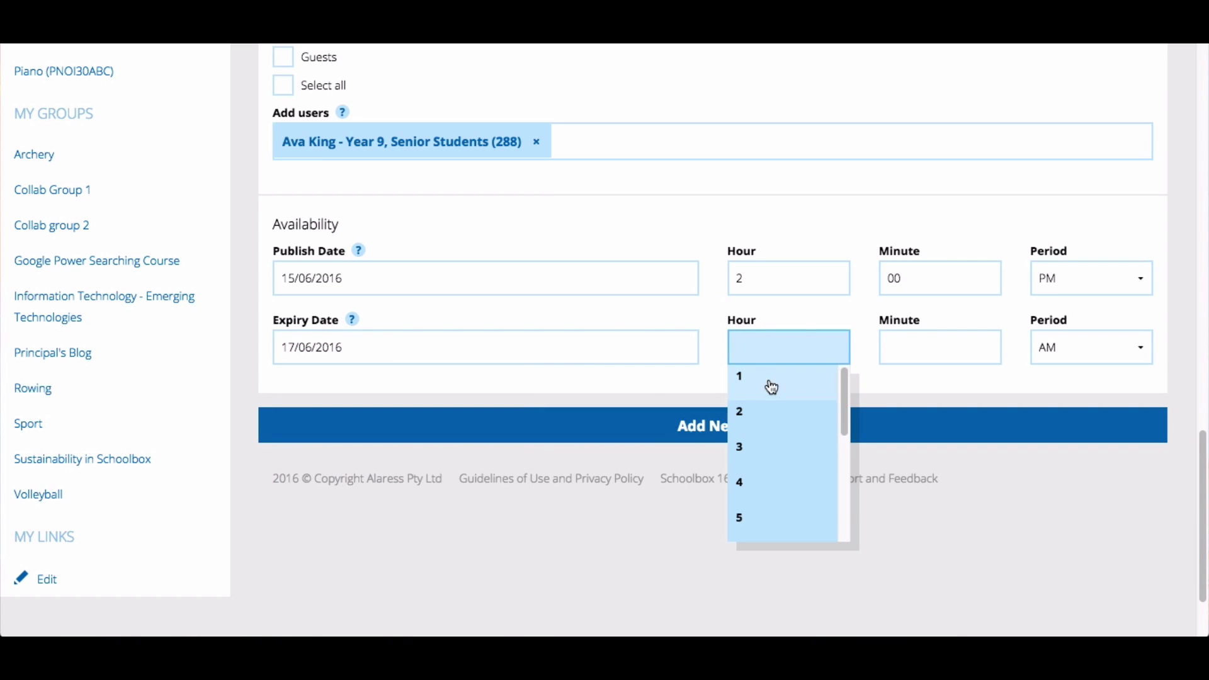
left_click(780, 448)
left_click(975, 356)
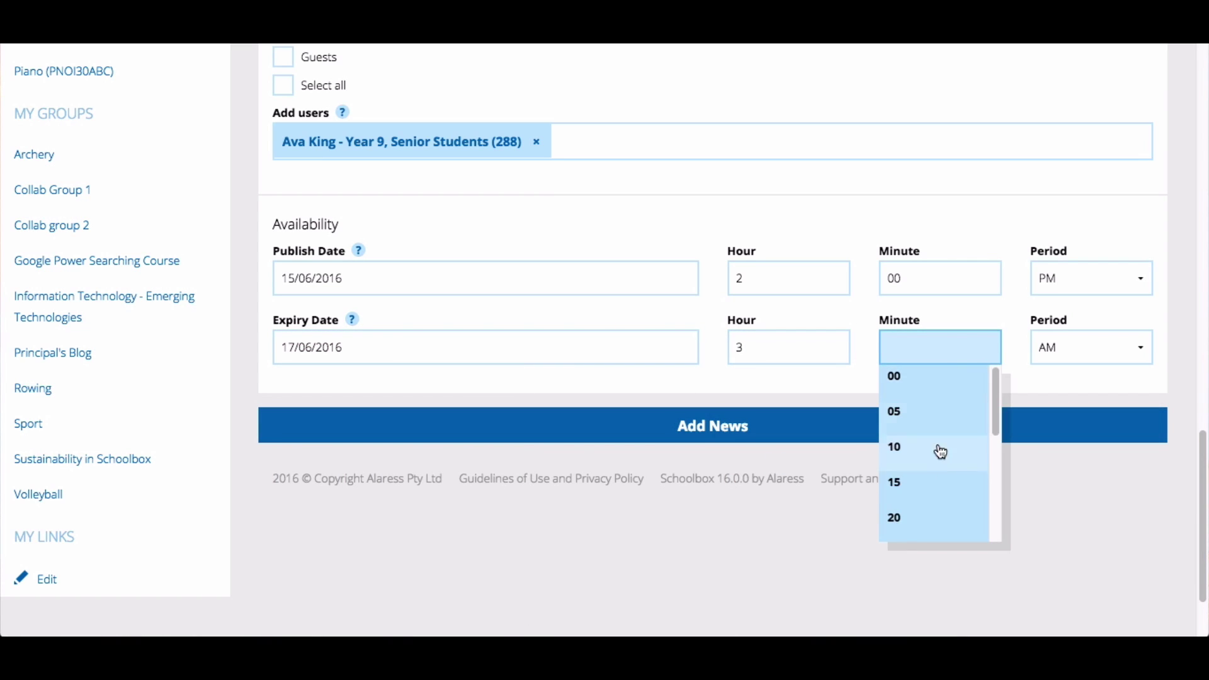
left_click(940, 482)
left_click(1080, 360)
left_click(1081, 365)
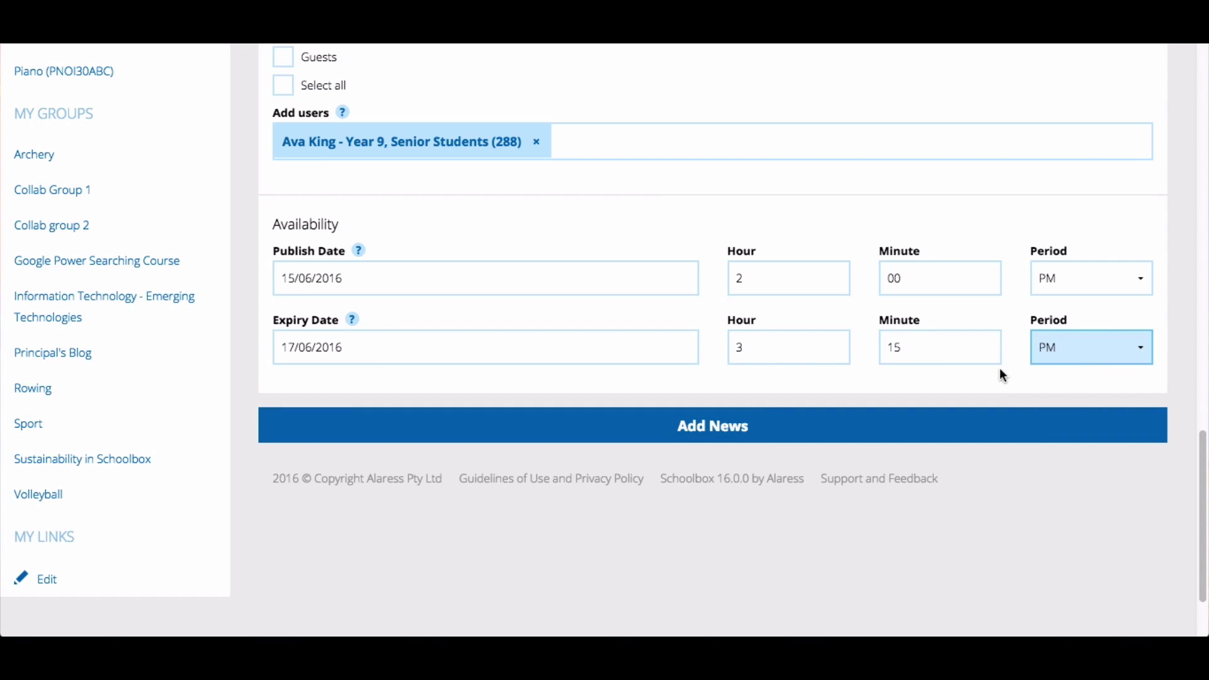
Step: Submit the completed Daily Organisation news article
left_click(775, 439)
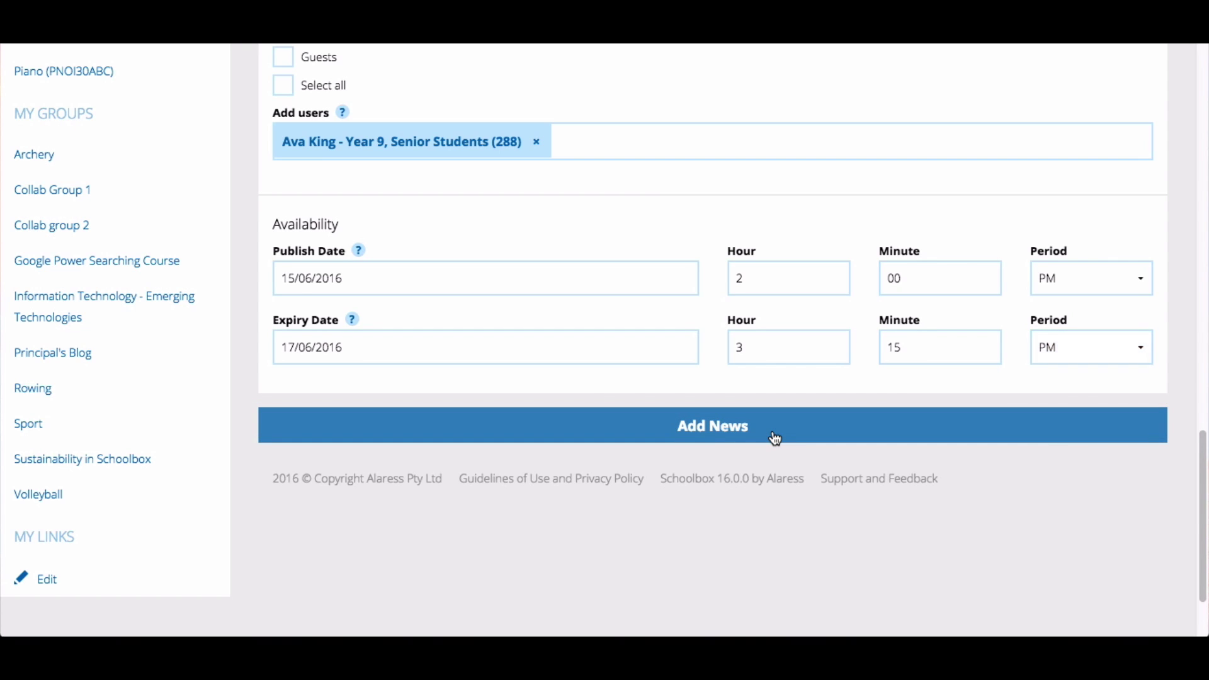